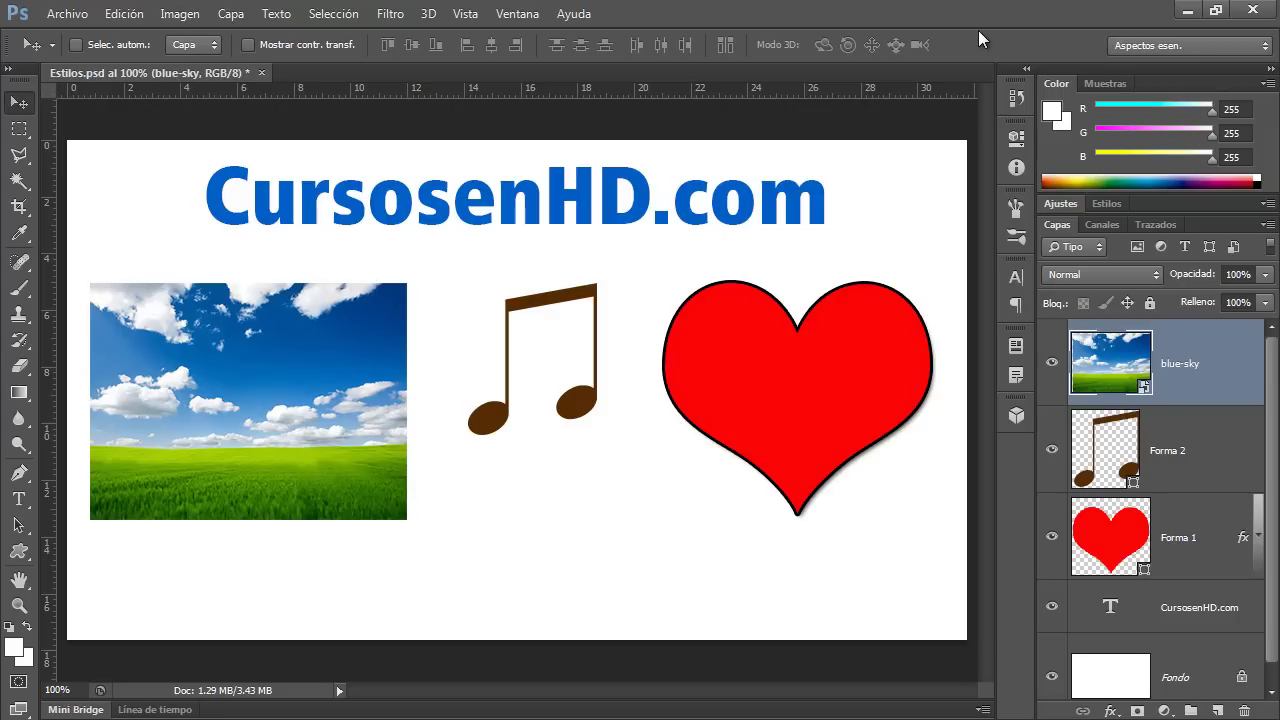
Step: In the heart's Layer Style, set Stroke to 1 px dark grey and enable Bevel and Emboss
double_click(1223, 528)
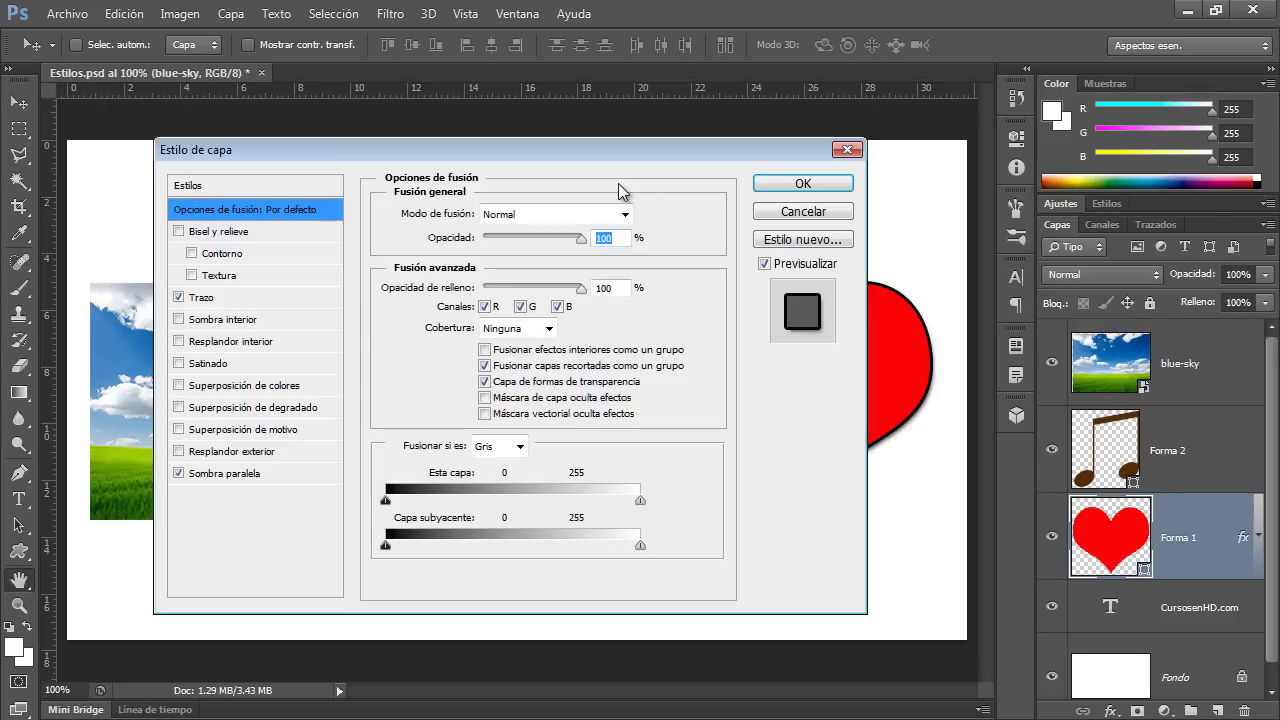
left_click_drag(639, 151, 511, 132)
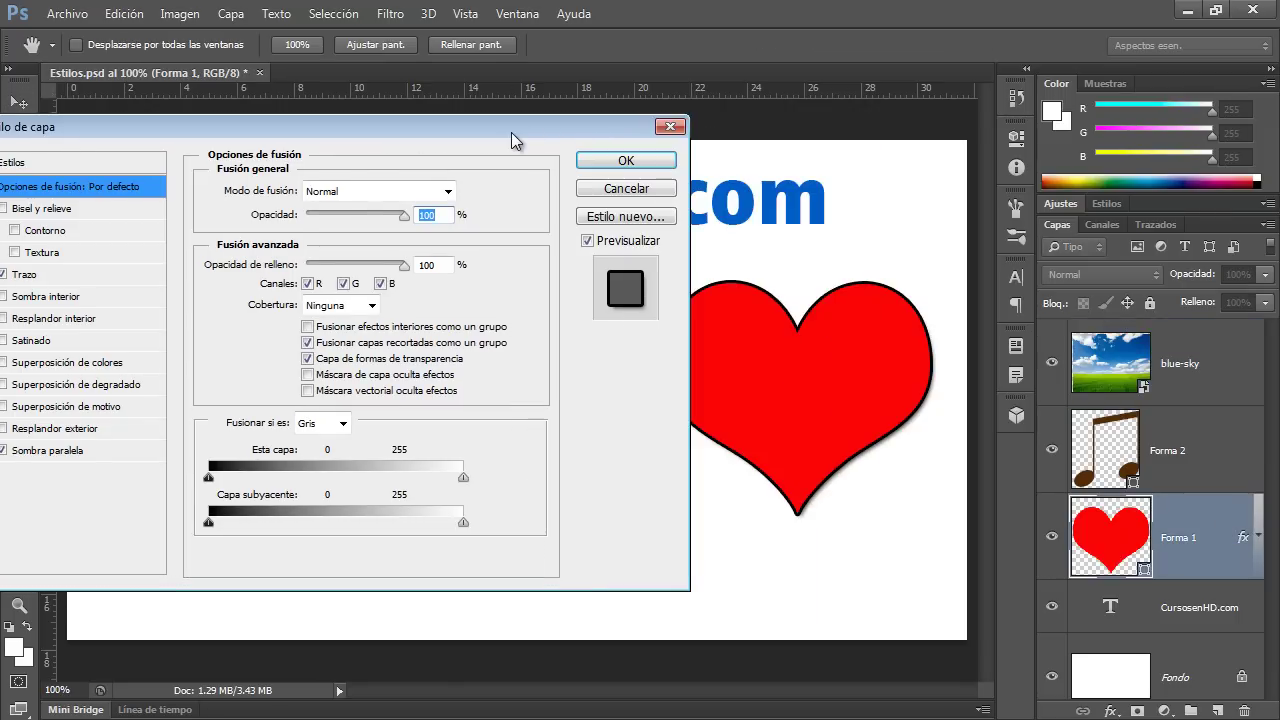
left_click(37, 282)
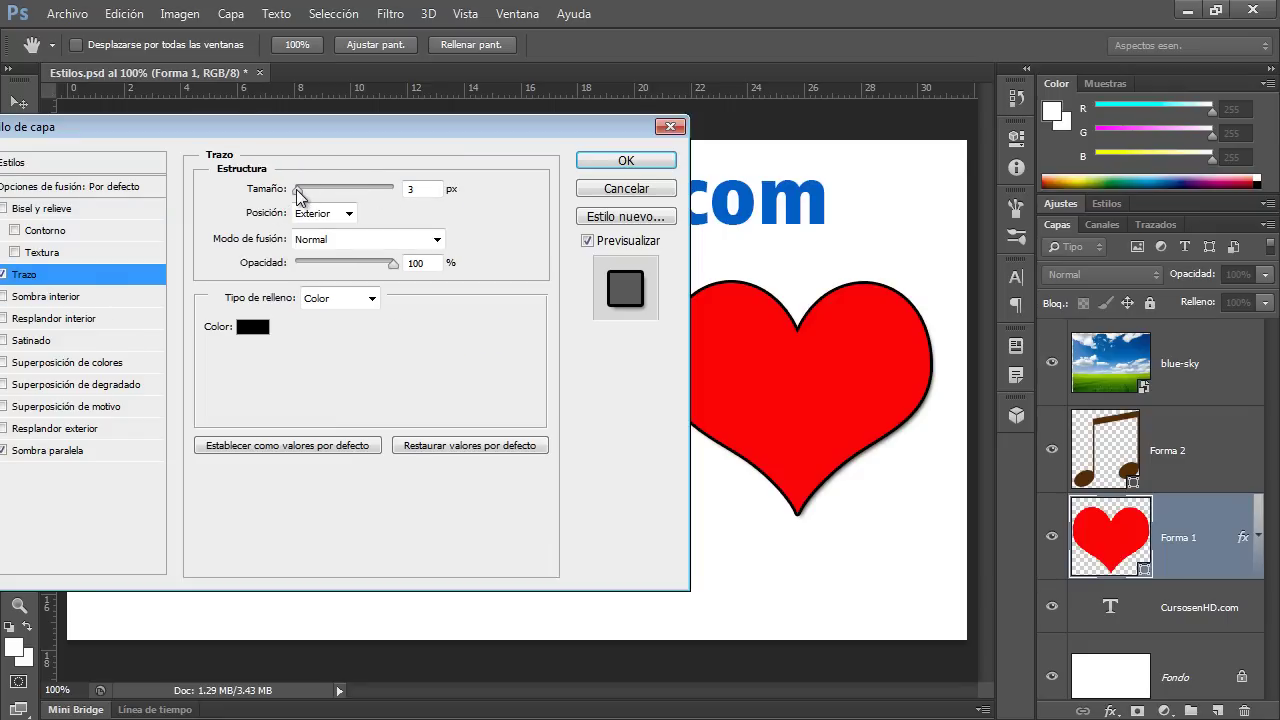
left_click_drag(297, 192, 288, 191)
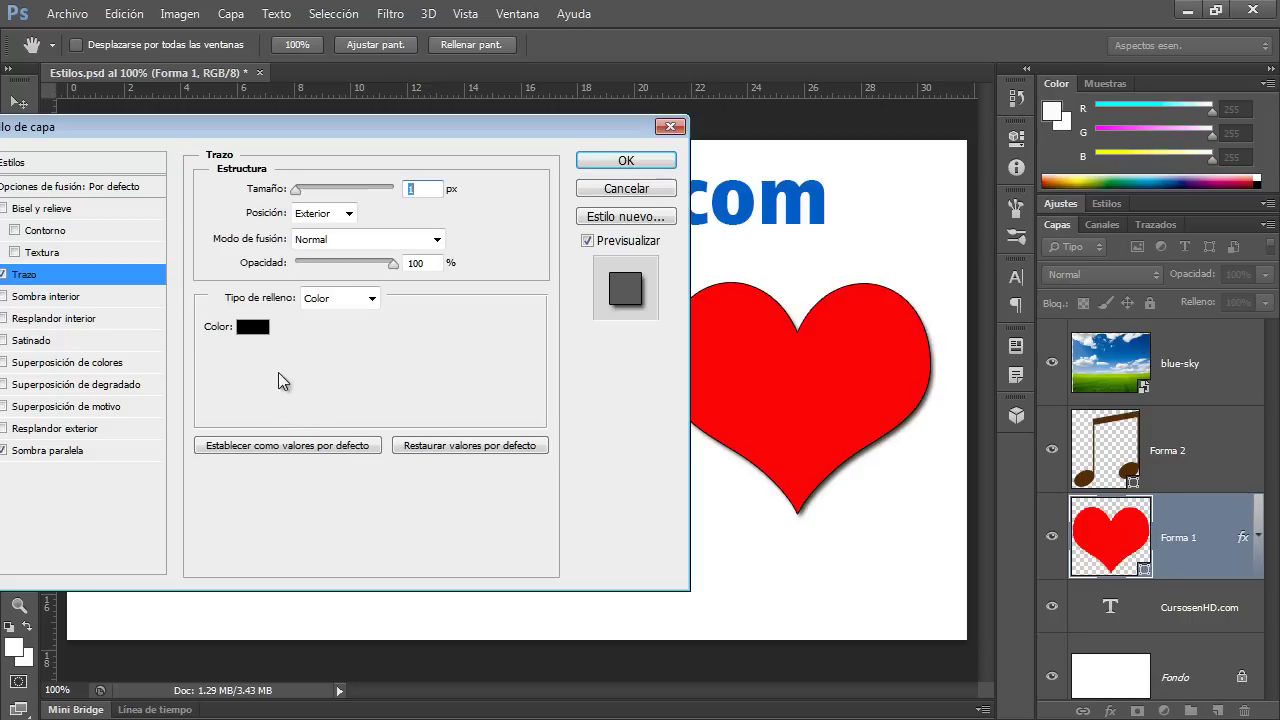
left_click(253, 327)
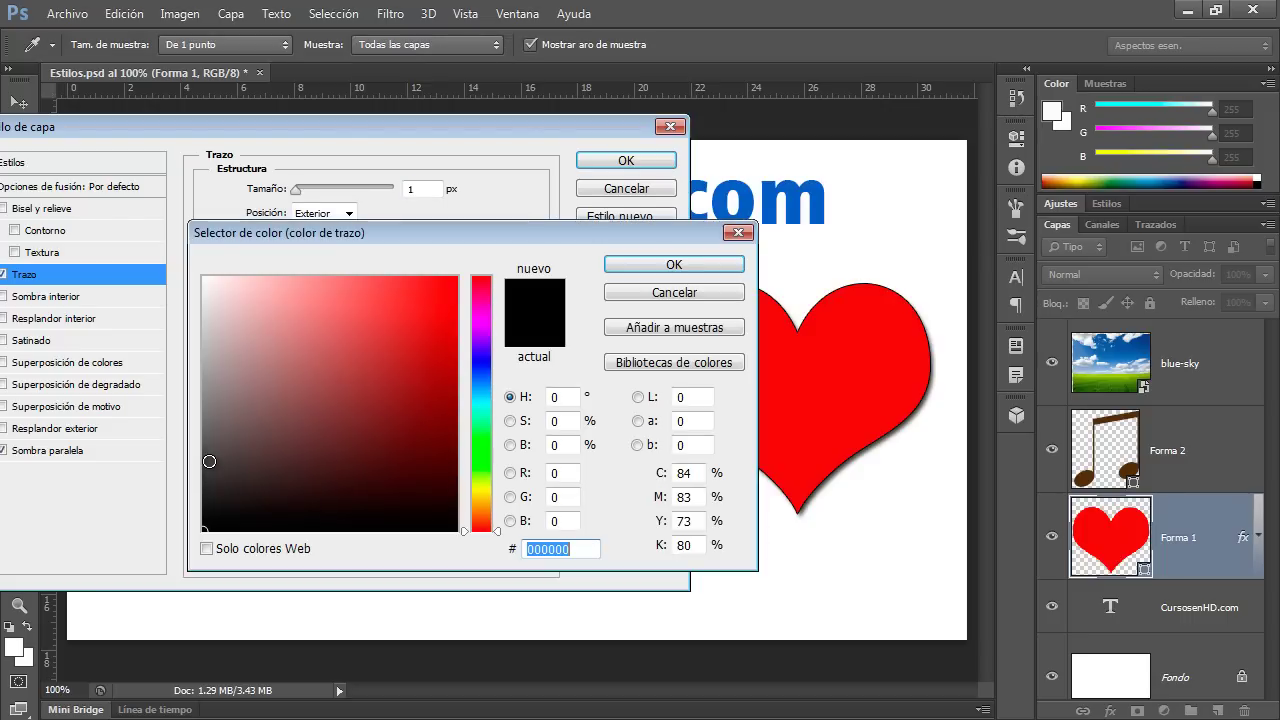
left_click(208, 454)
key("Return")
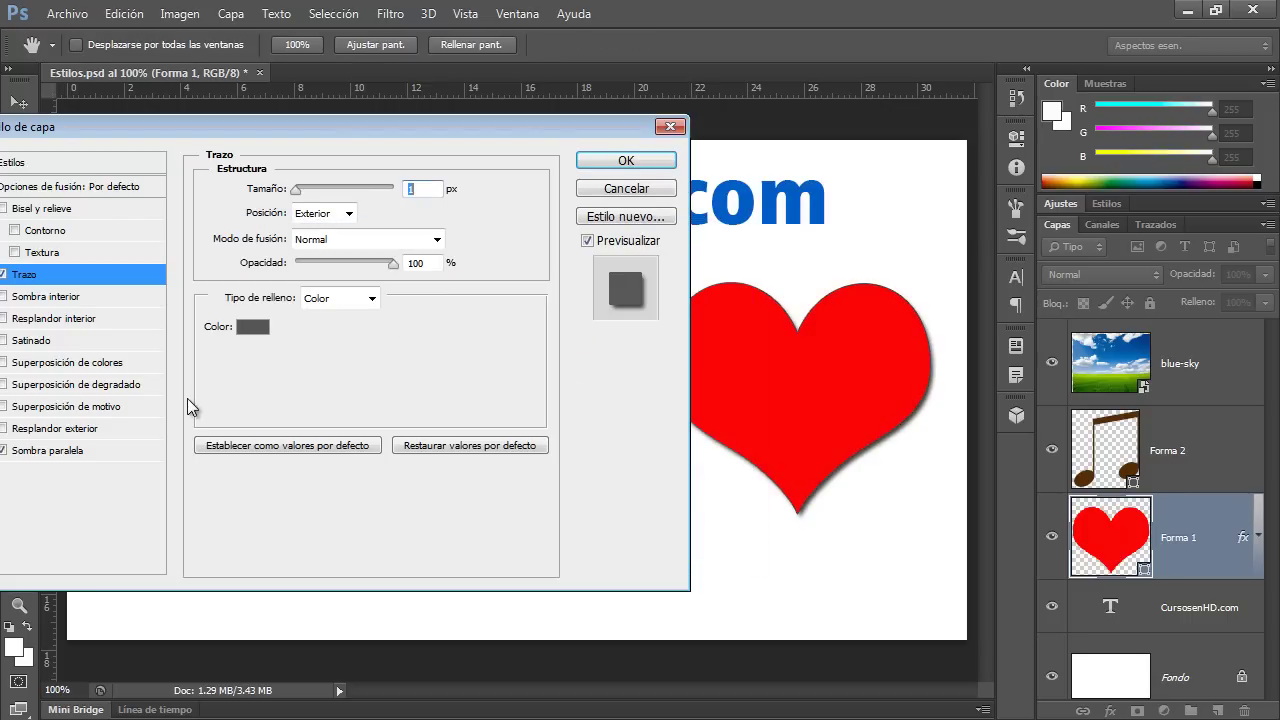
left_click(38, 209)
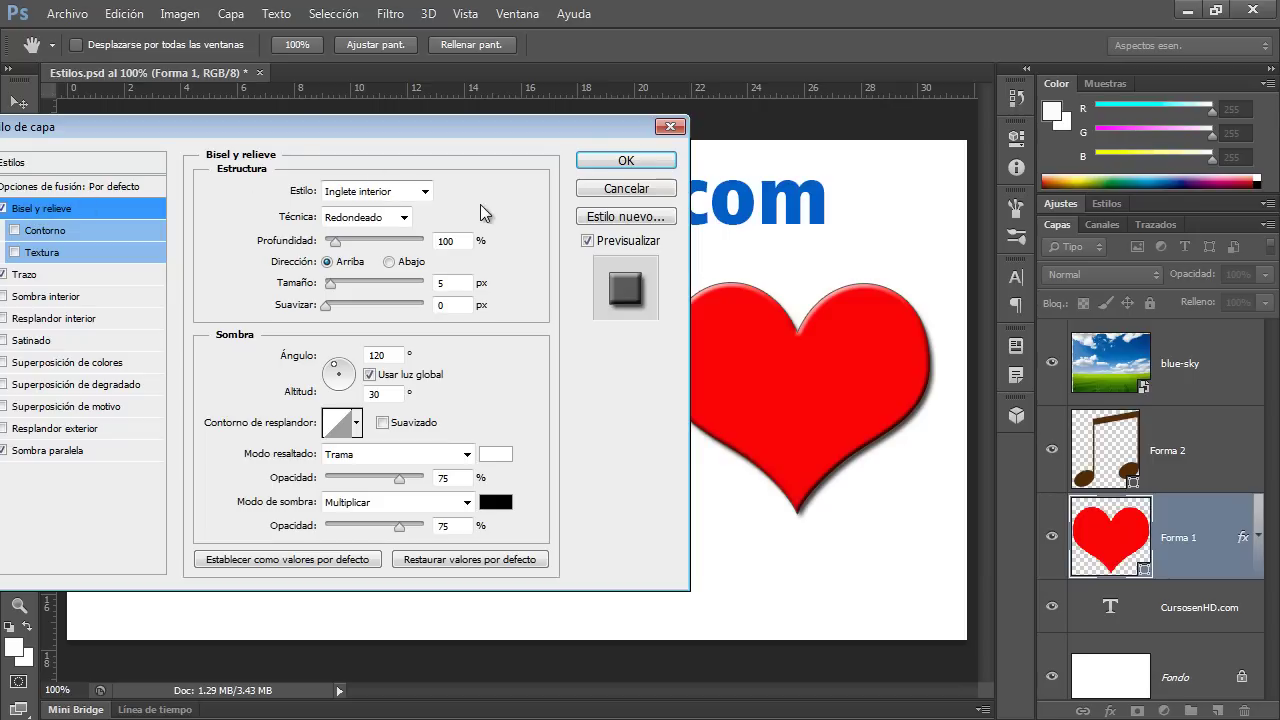
Step: Set the heart's Bevel and Emboss to Inner Bevel with a size of 54 px
left_click(424, 191)
left_click(413, 228)
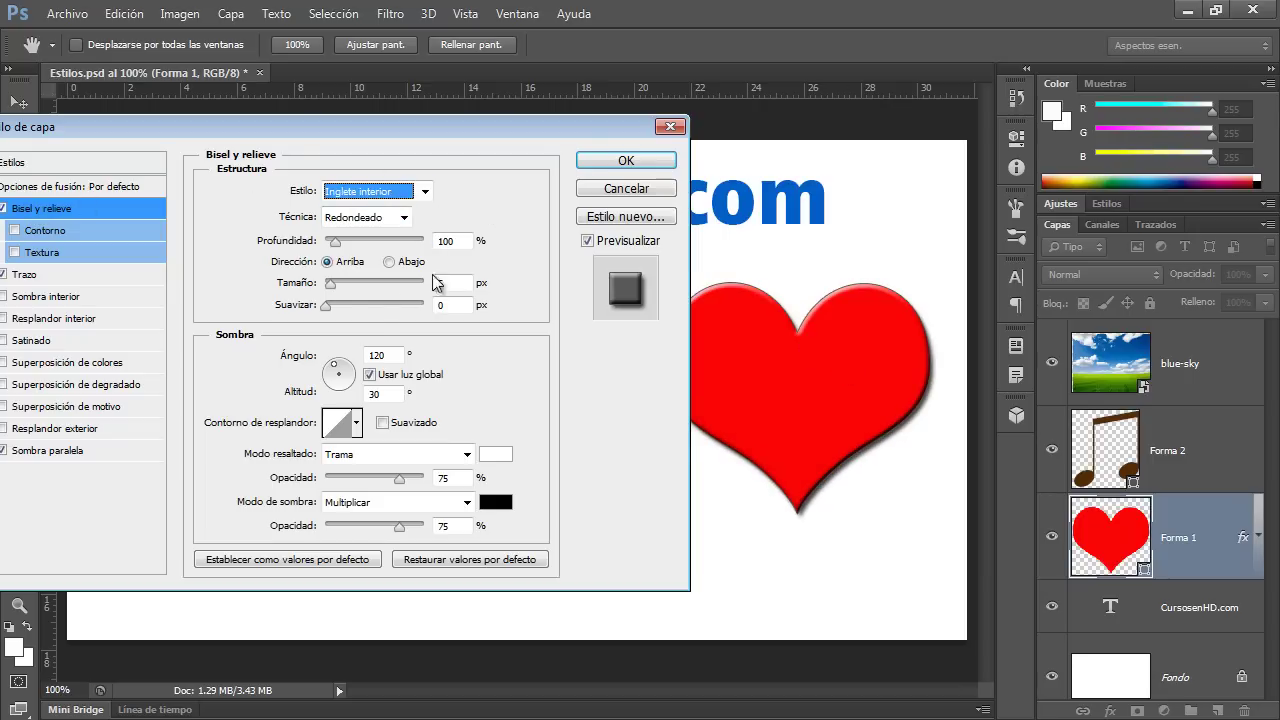
left_click_drag(330, 283, 343, 284)
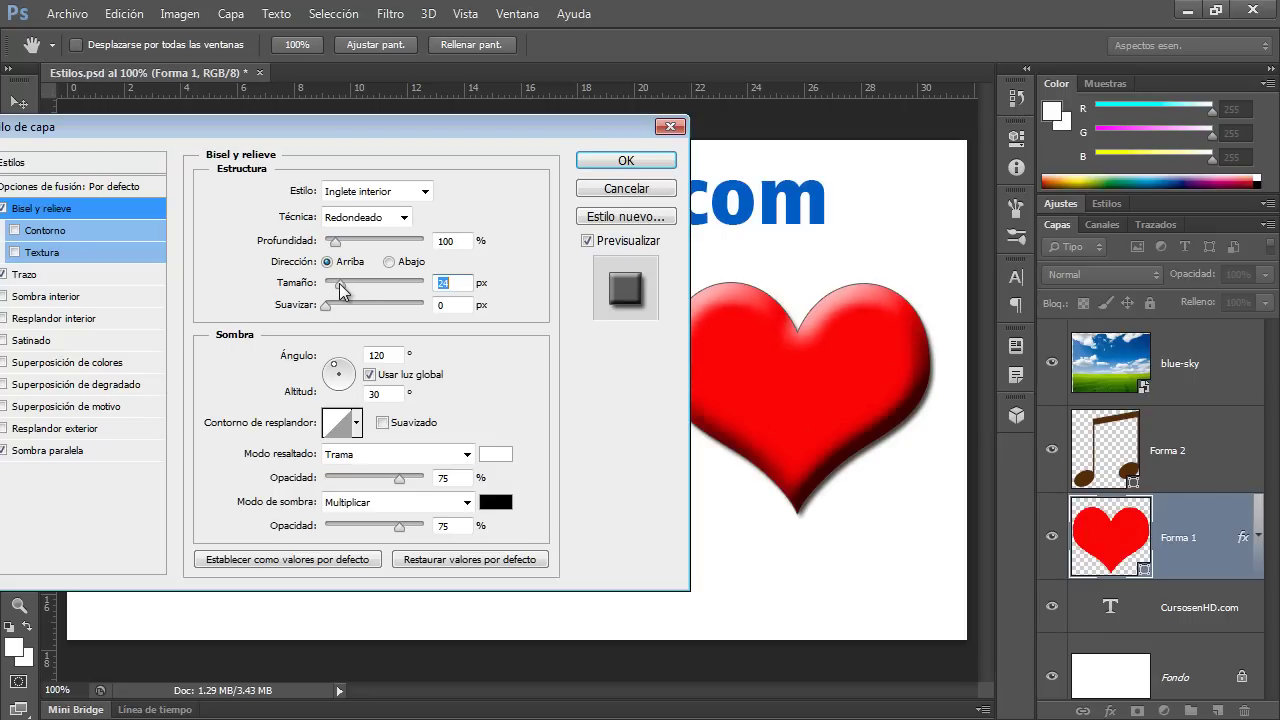
left_click_drag(343, 283, 351, 283)
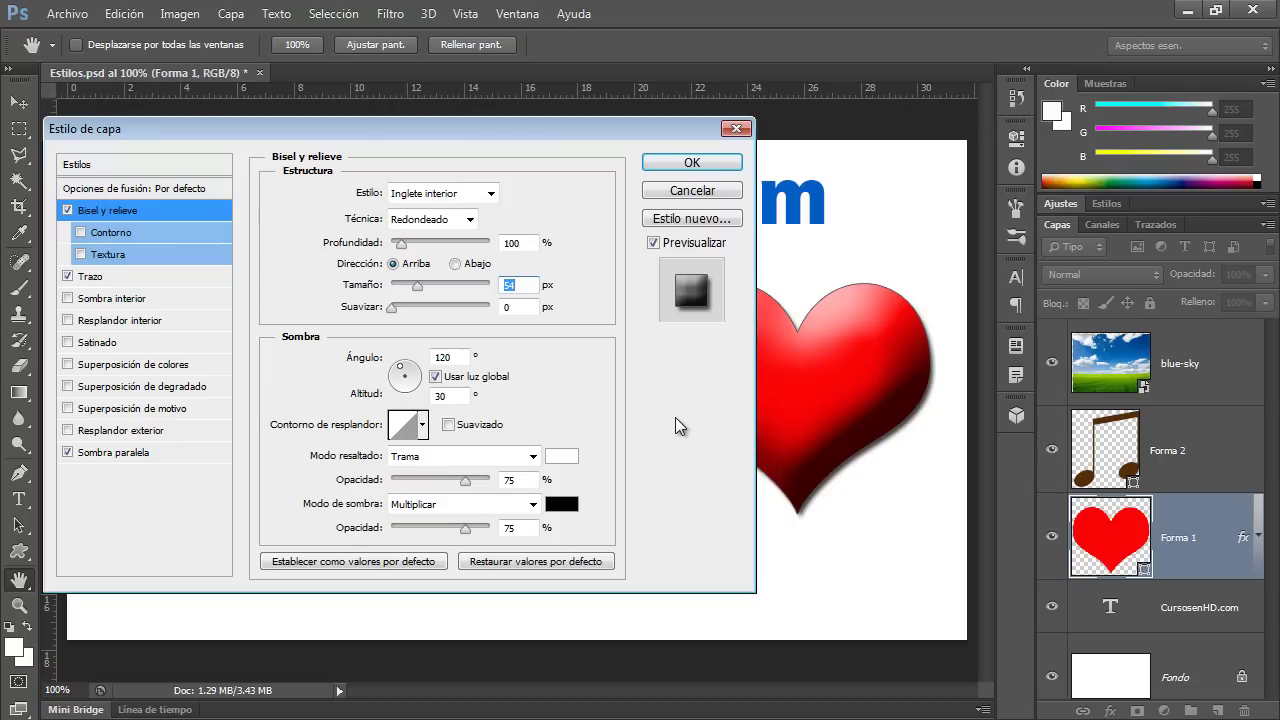
Step: Save the heart's effects as new style 'miestilo' and confirm the Layer Style dialog
left_click(672, 218)
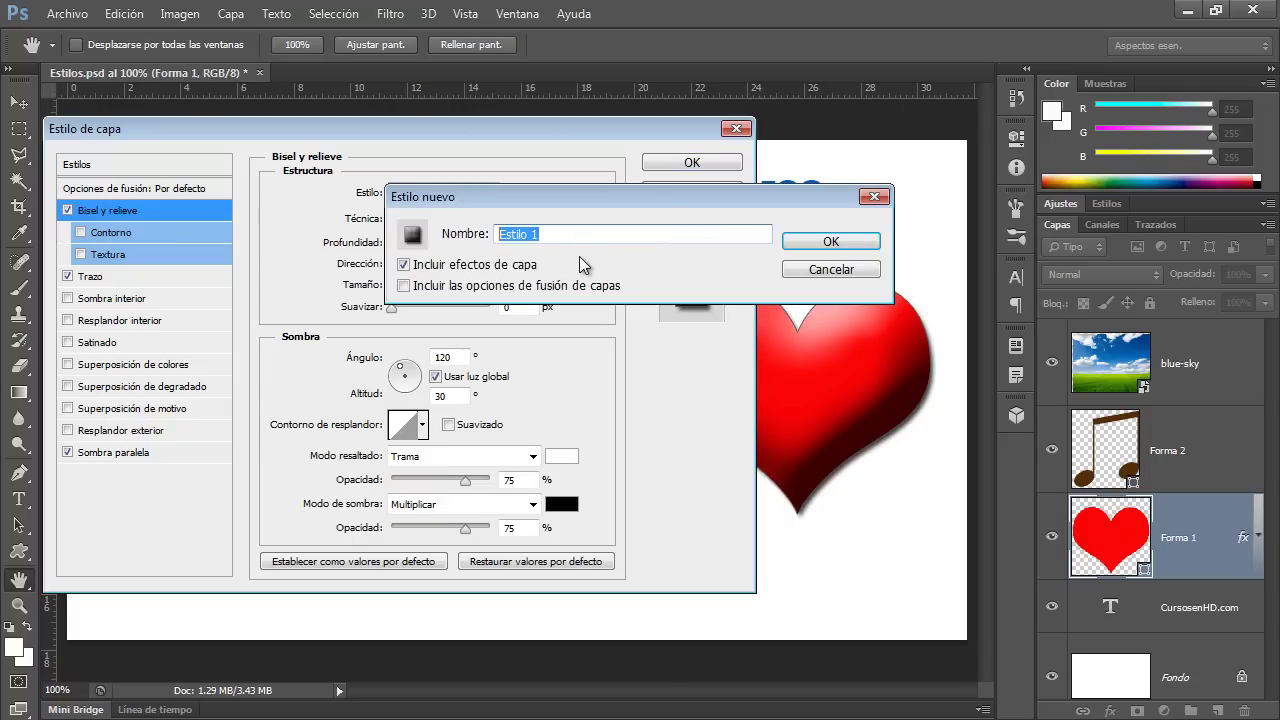
type("miestilo")
left_click_drag(580, 236, 497, 236)
left_click_drag(524, 234, 498, 234)
key("ctrl+a")
left_click(830, 242)
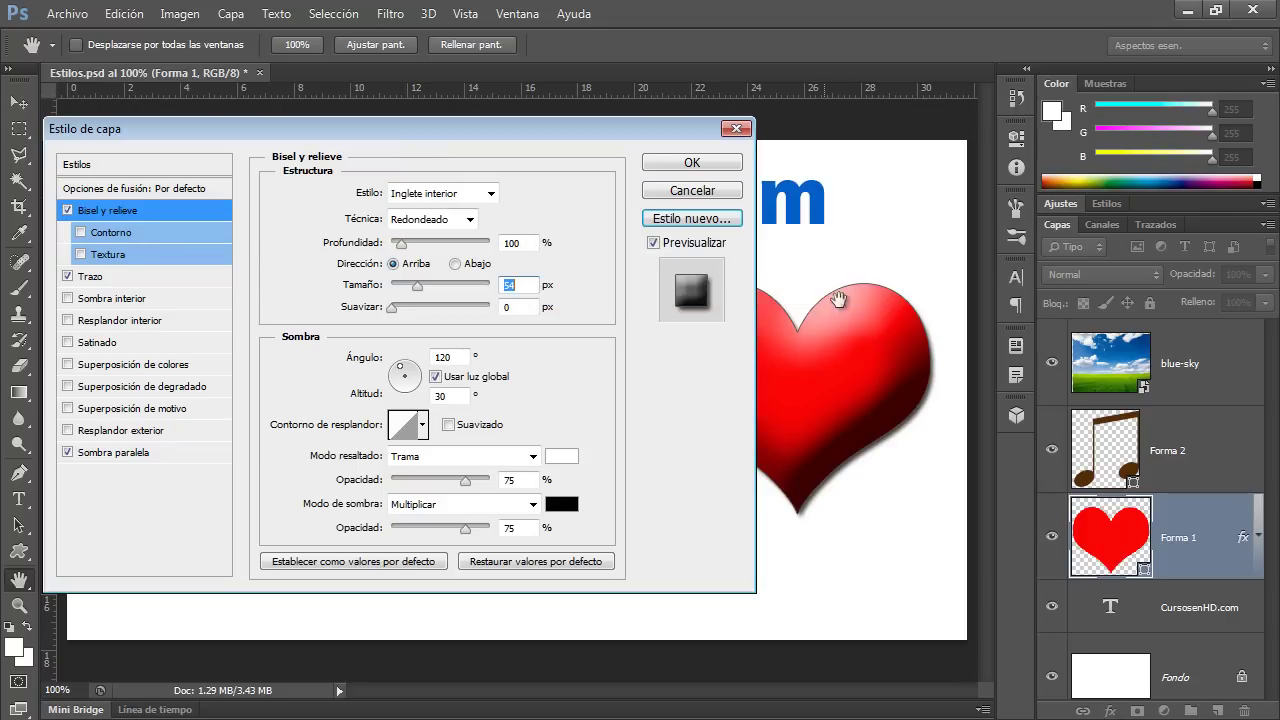
left_click(680, 163)
left_click(1206, 360)
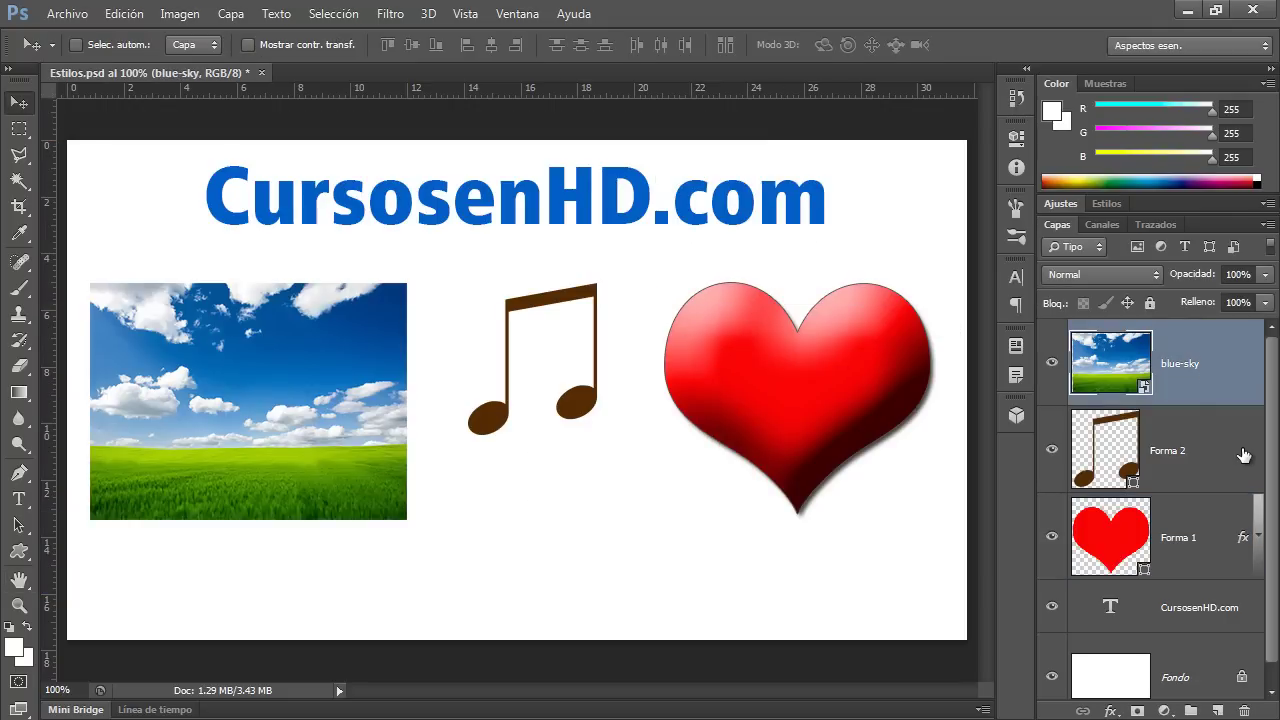
Step: Expand the fx list under Forma 1 to show Bevel and Emboss, Stroke and Drop Shadow
left_click(1257, 533)
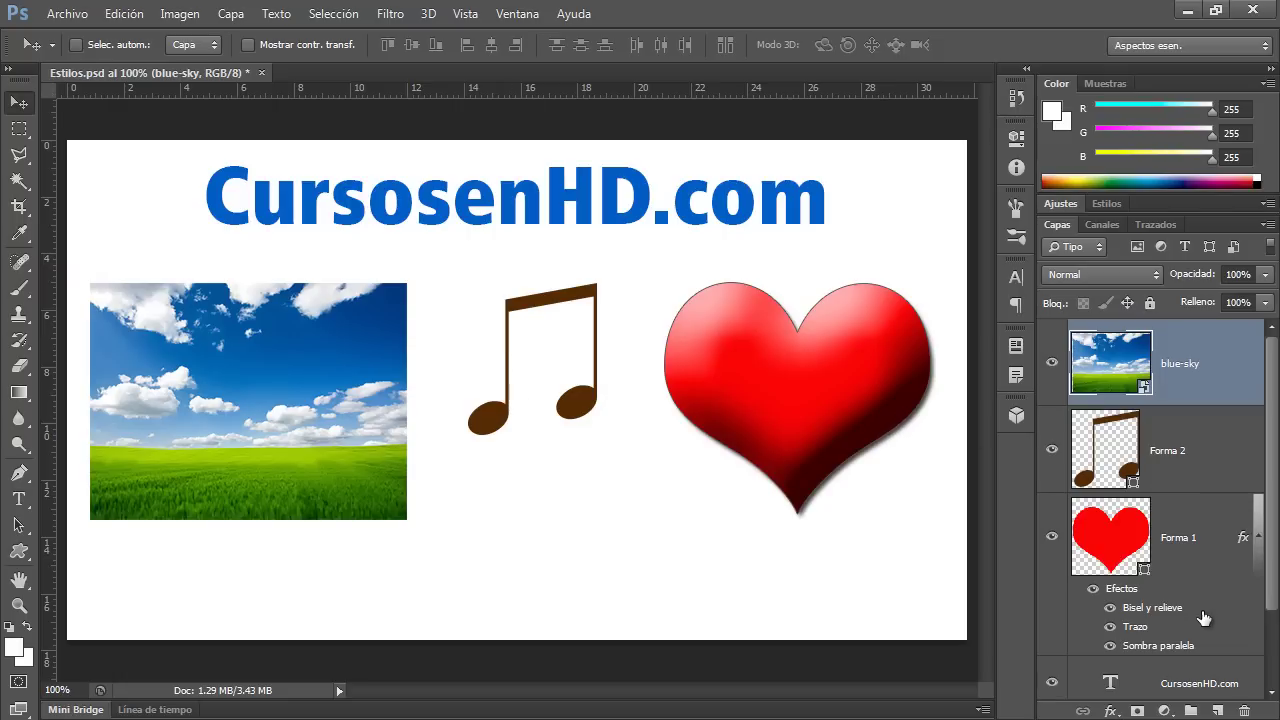
double_click(1172, 612)
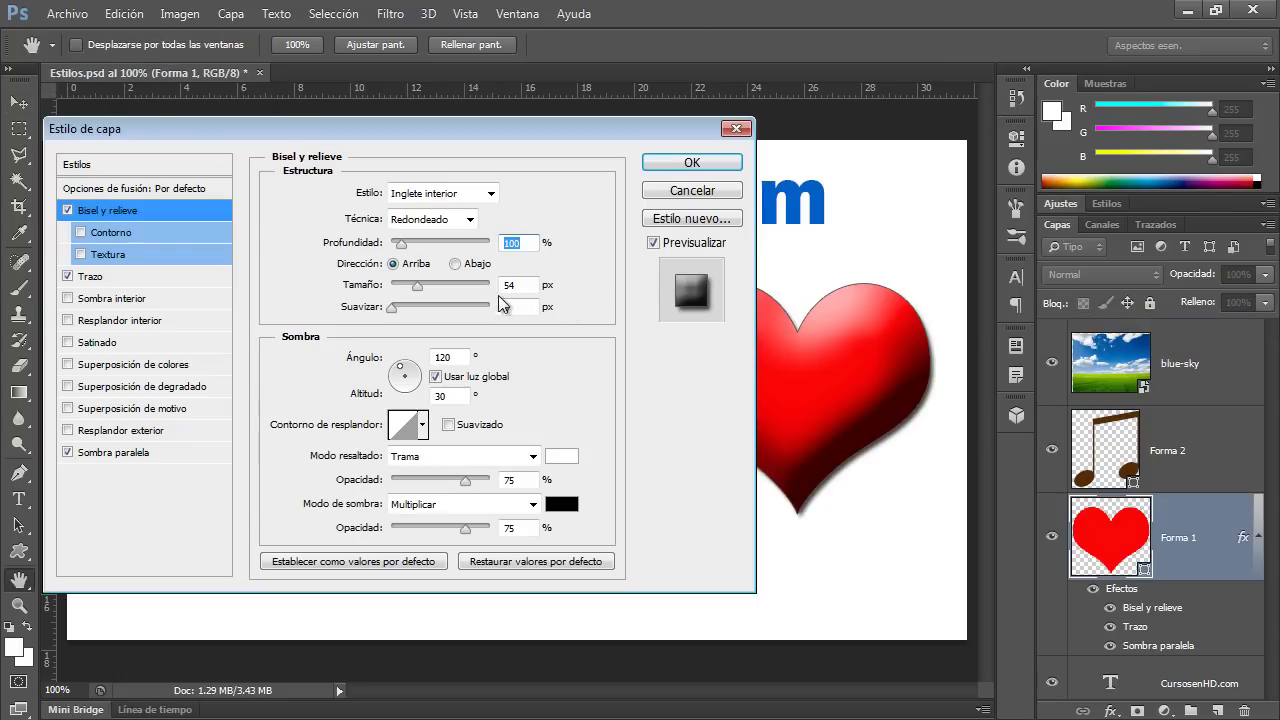
key("Tab")
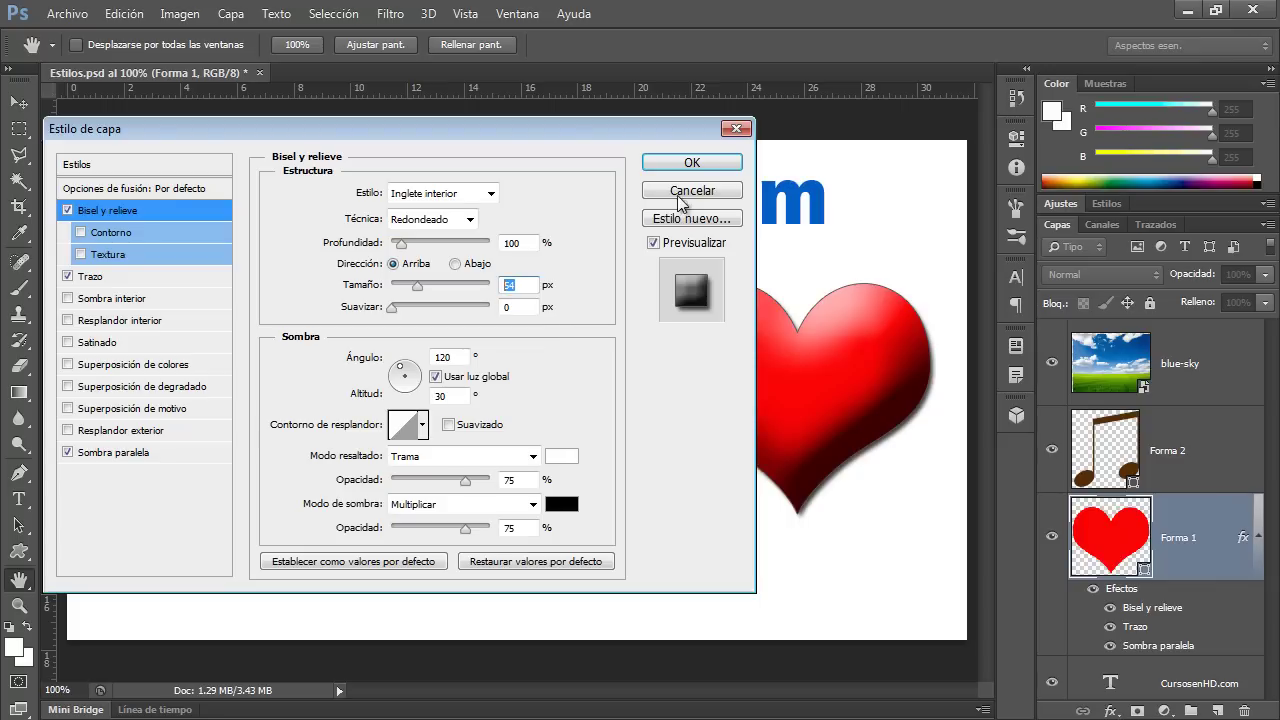
left_click(679, 197)
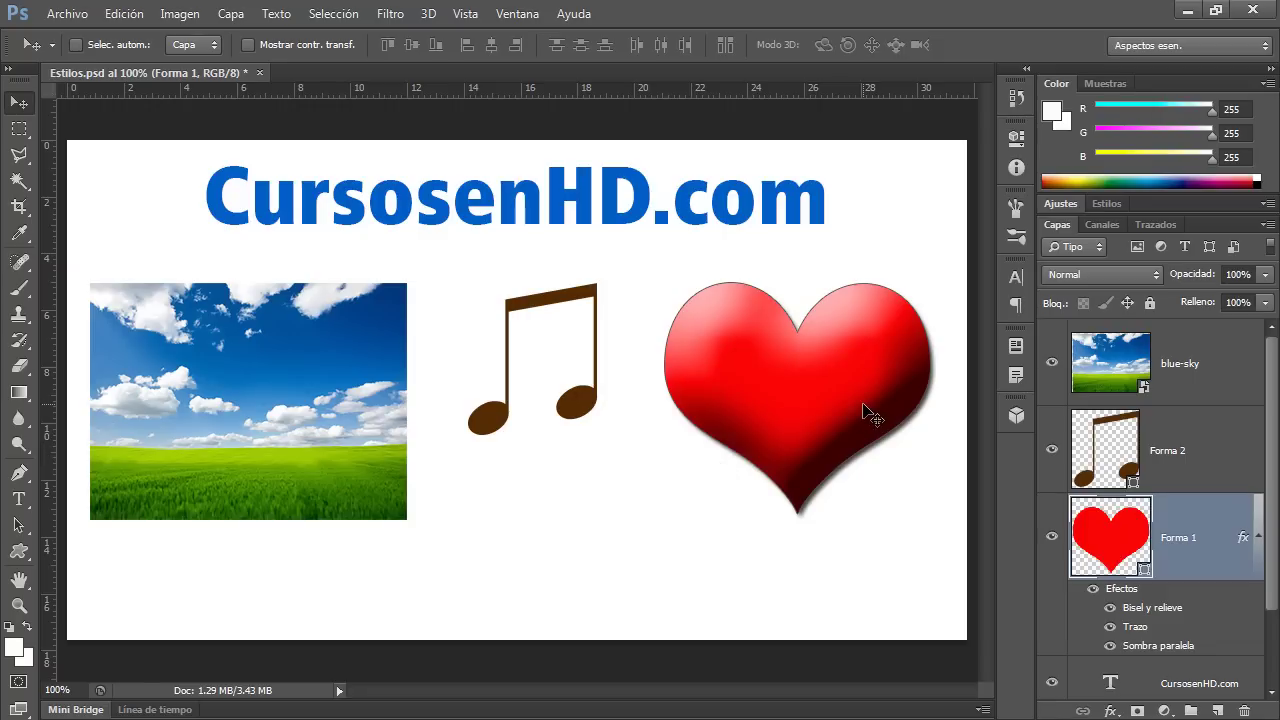
left_click(1104, 203)
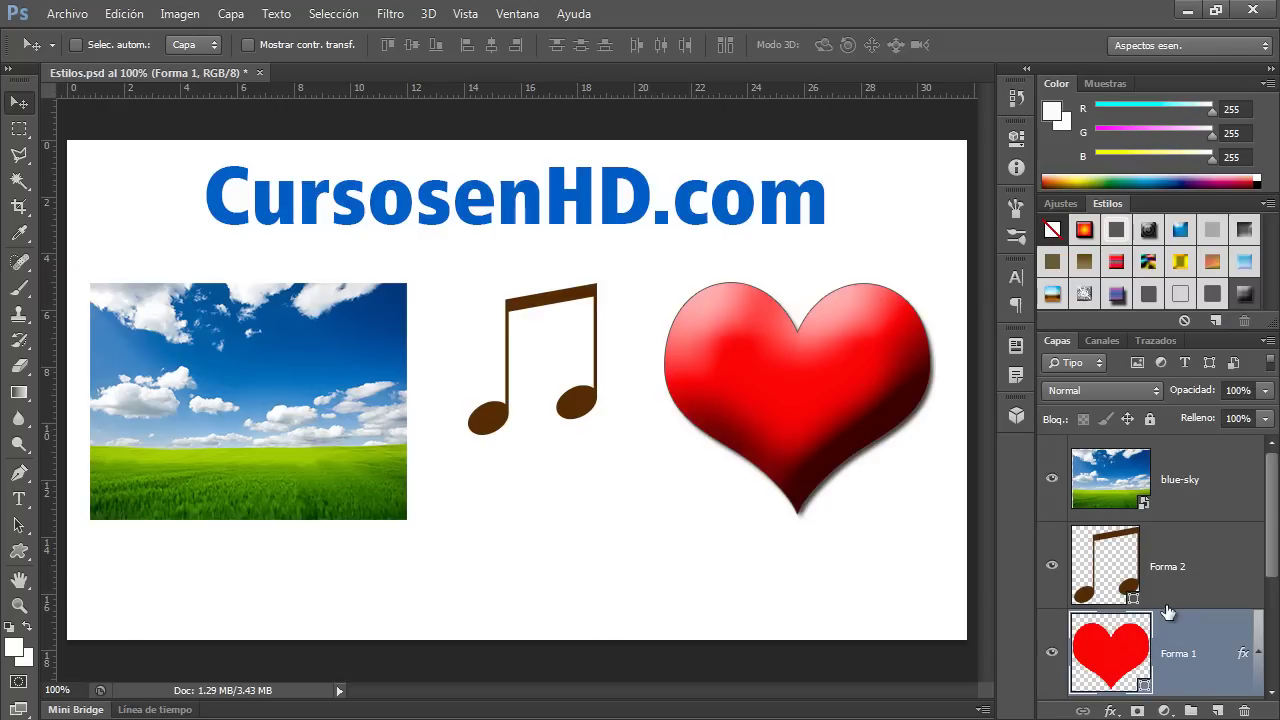
left_click(1182, 558)
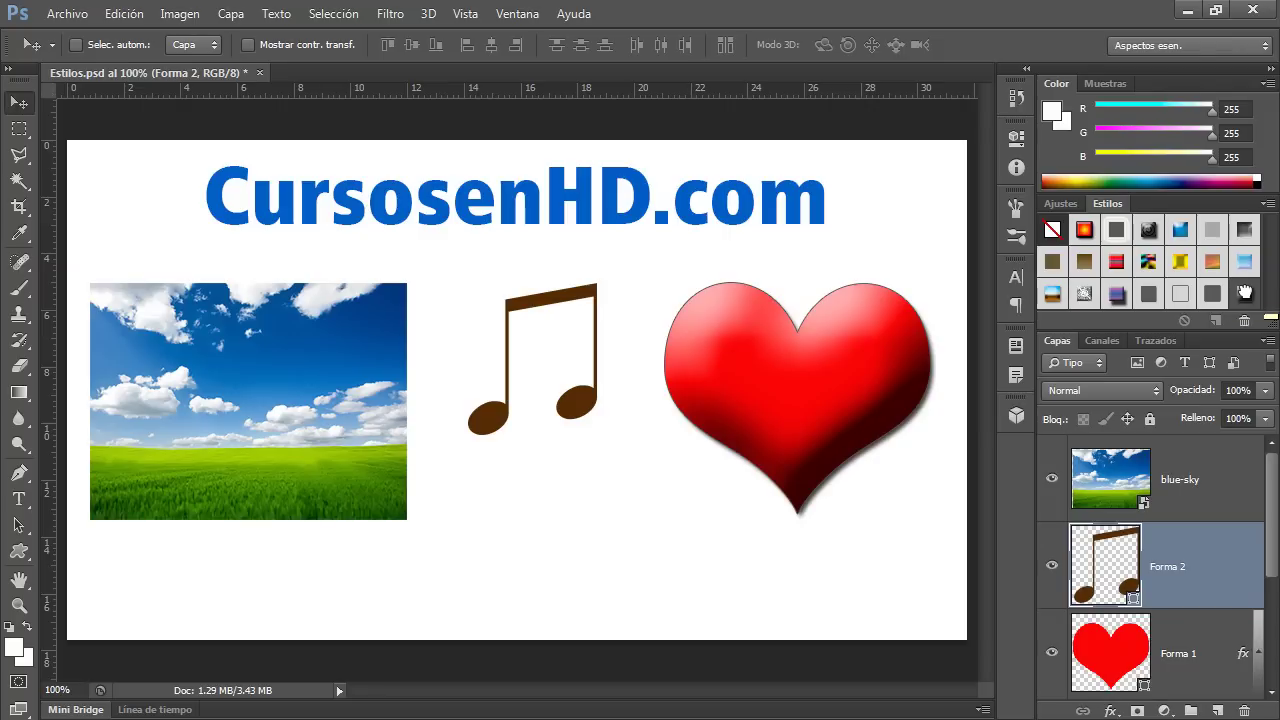
left_click(1245, 292)
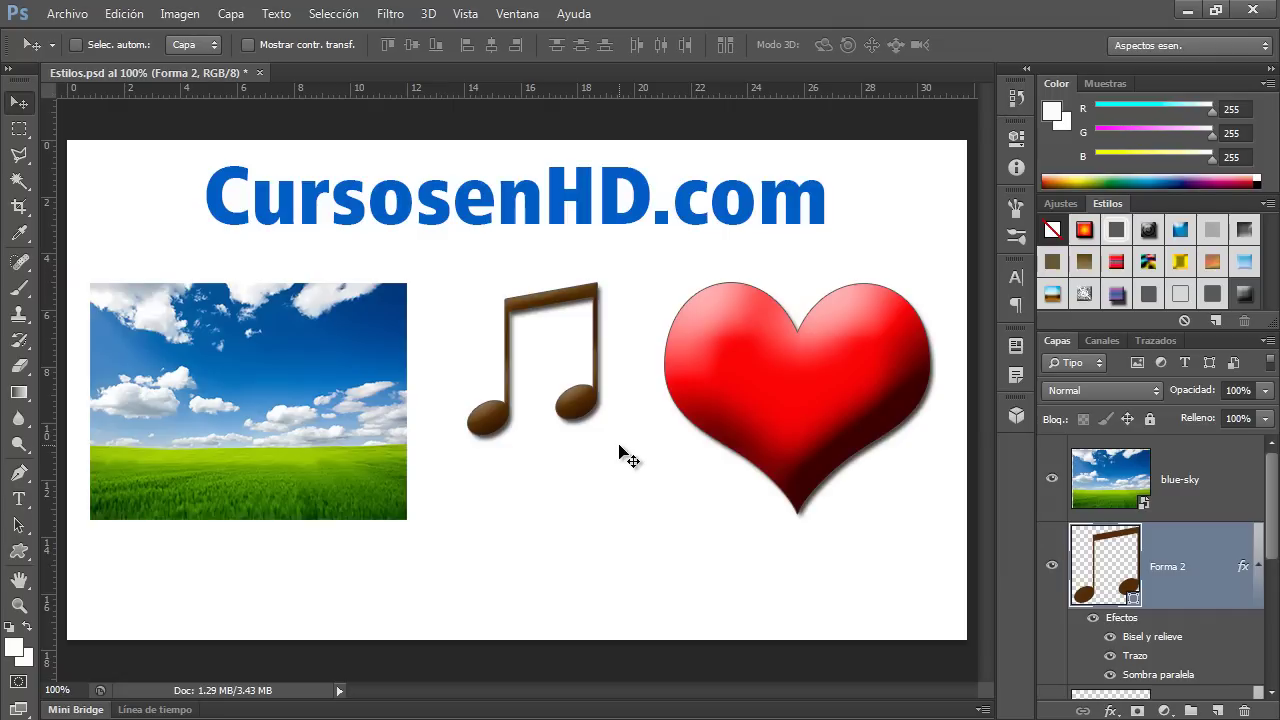
left_click(1093, 620)
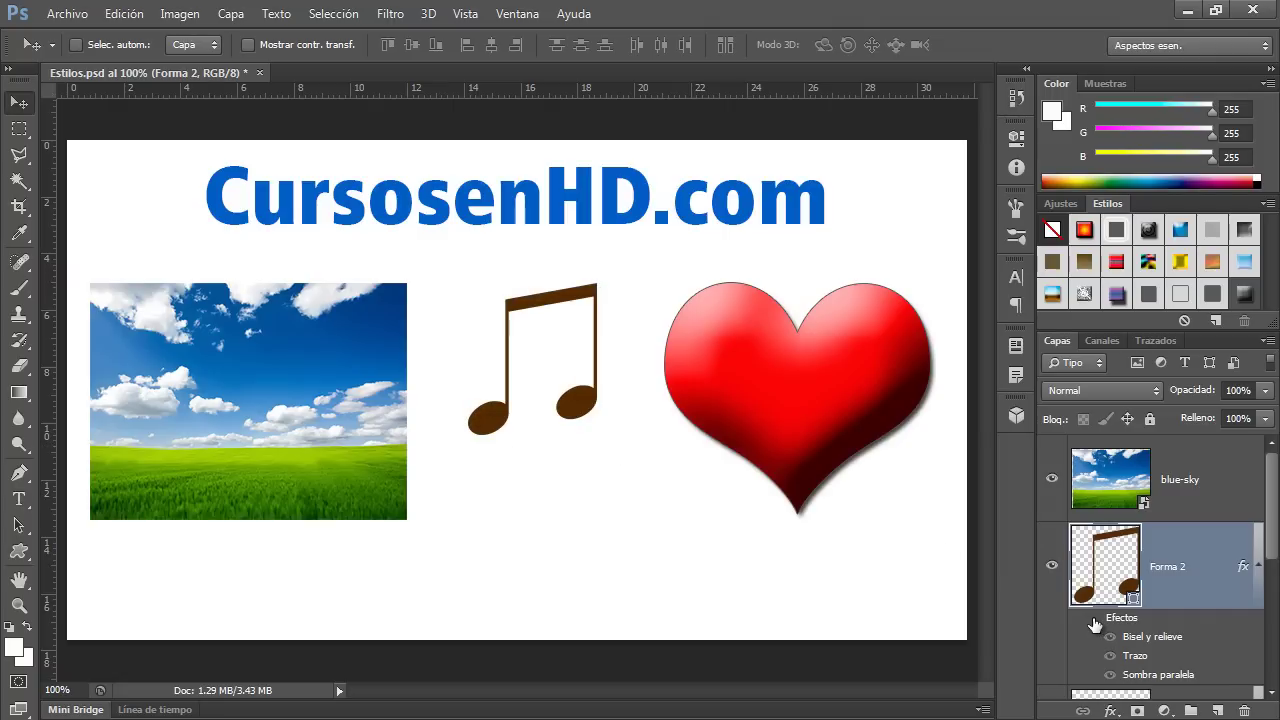
left_click(1094, 620)
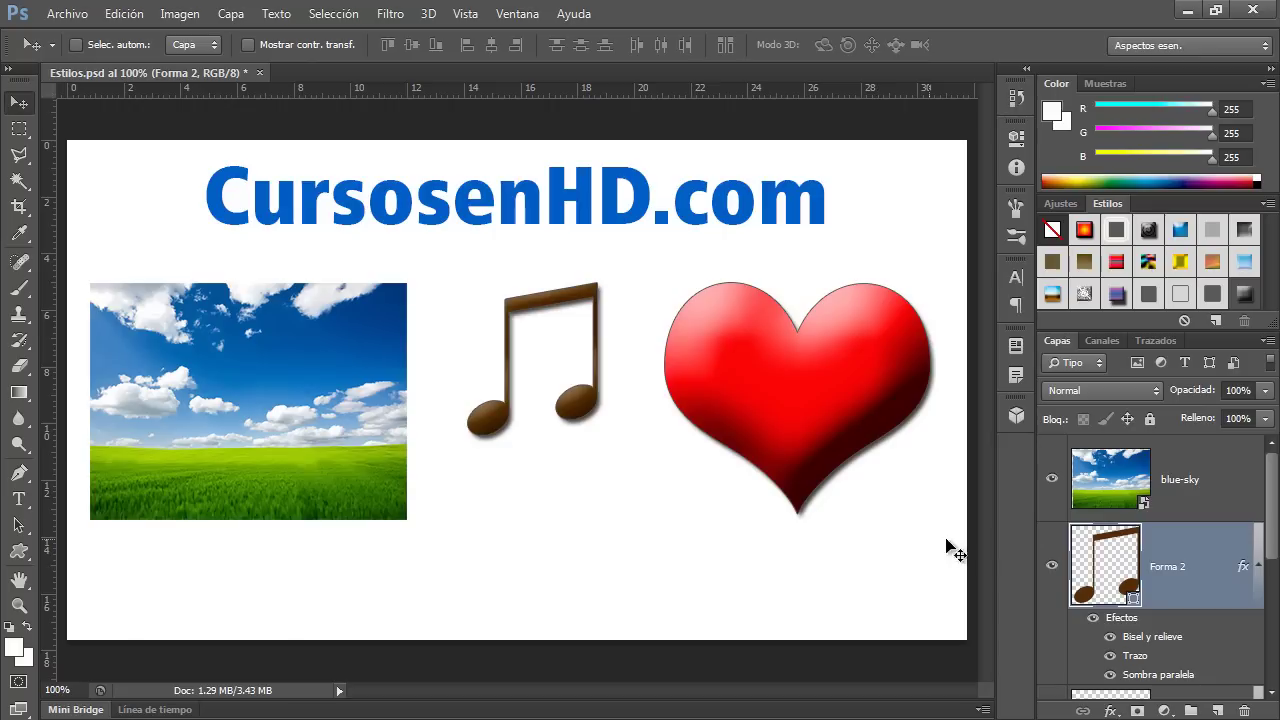
left_click_drag(1276, 497, 1276, 540)
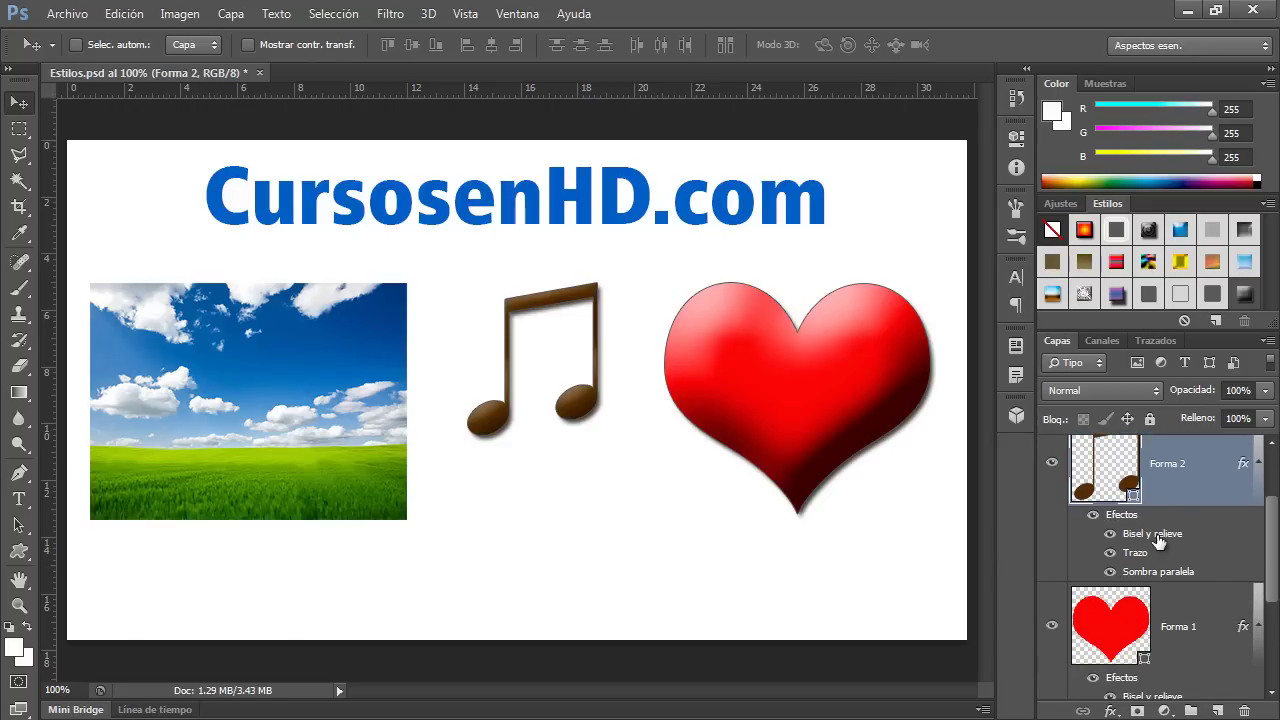
double_click(1156, 536)
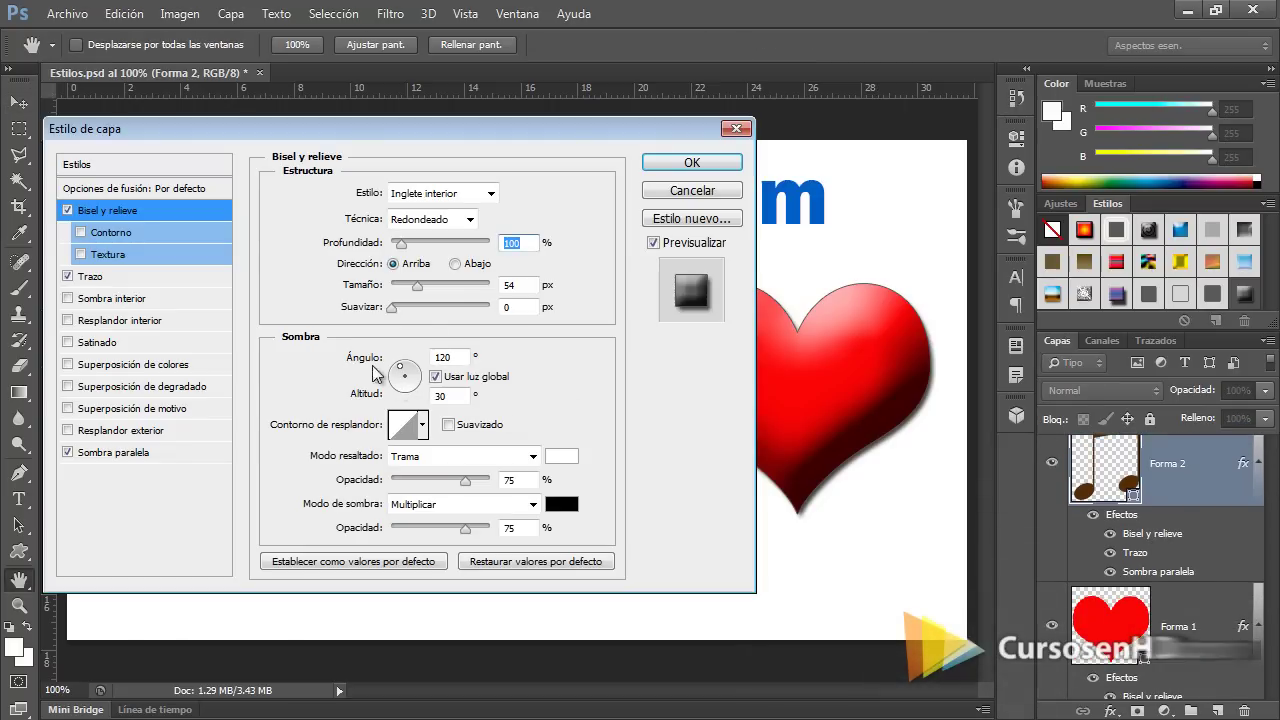
left_click_drag(539, 123, 438, 103)
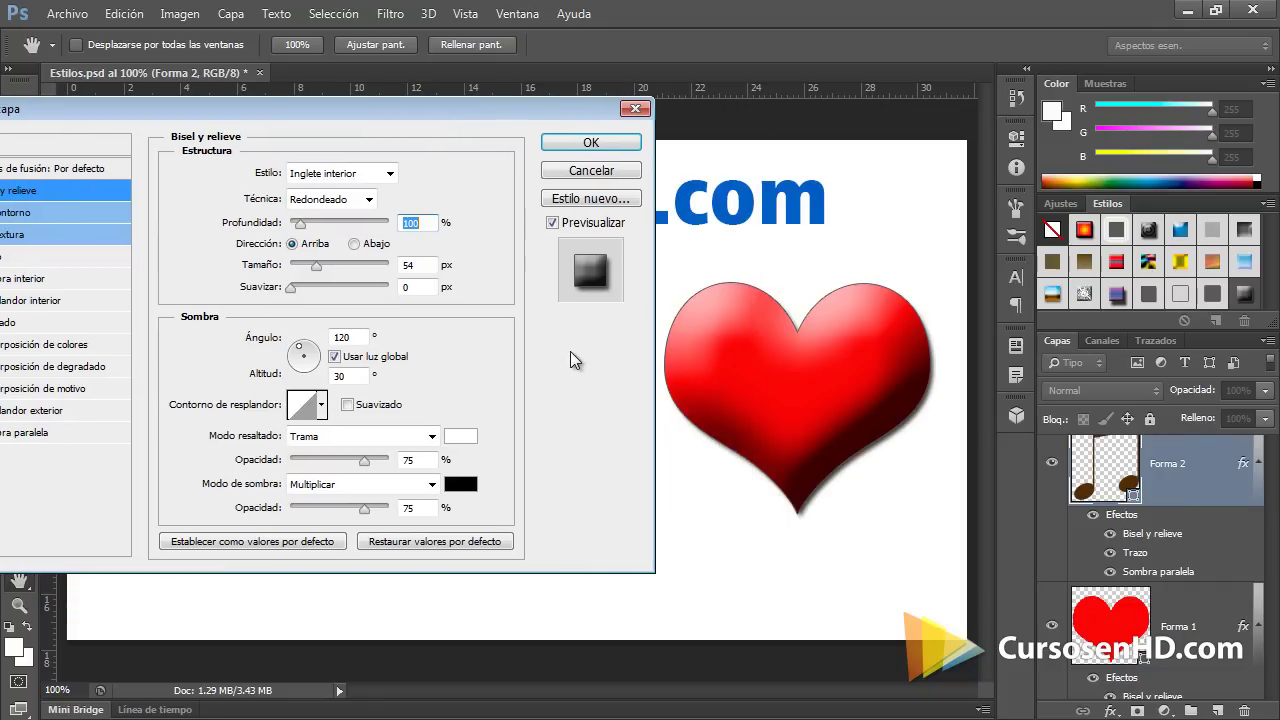
left_click(312, 371)
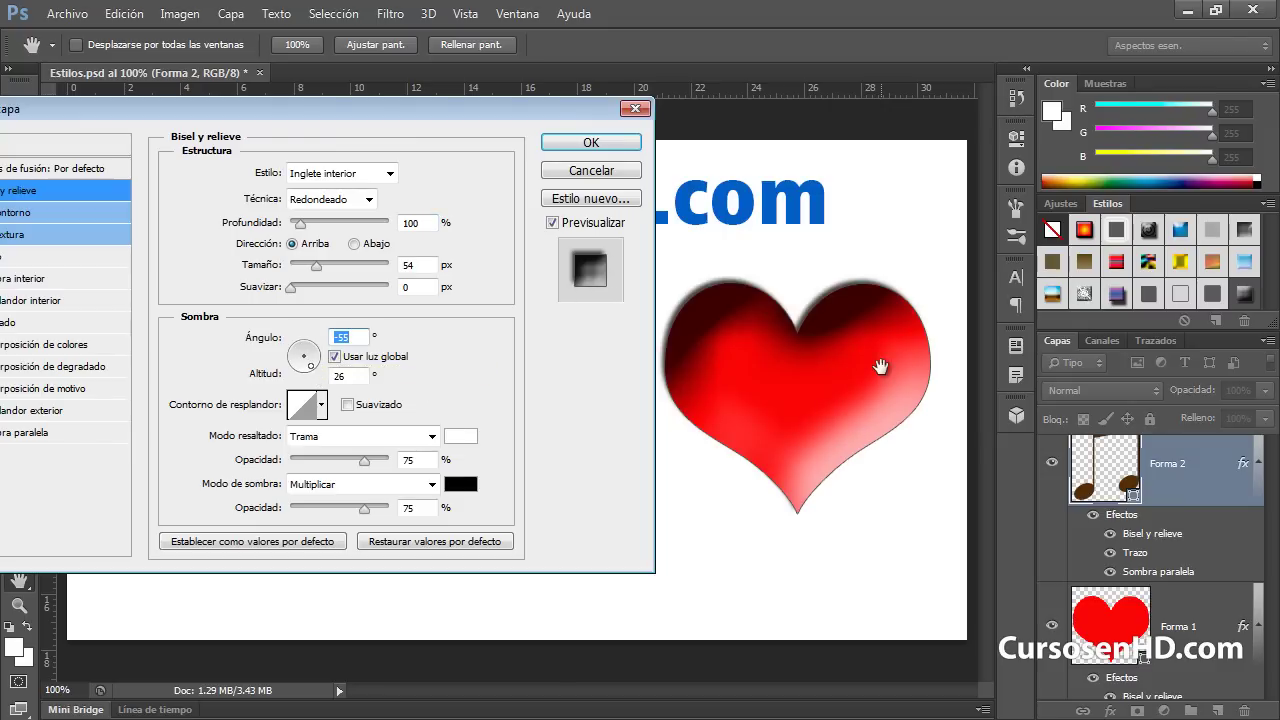
left_click(316, 349)
left_click_drag(316, 351, 297, 347)
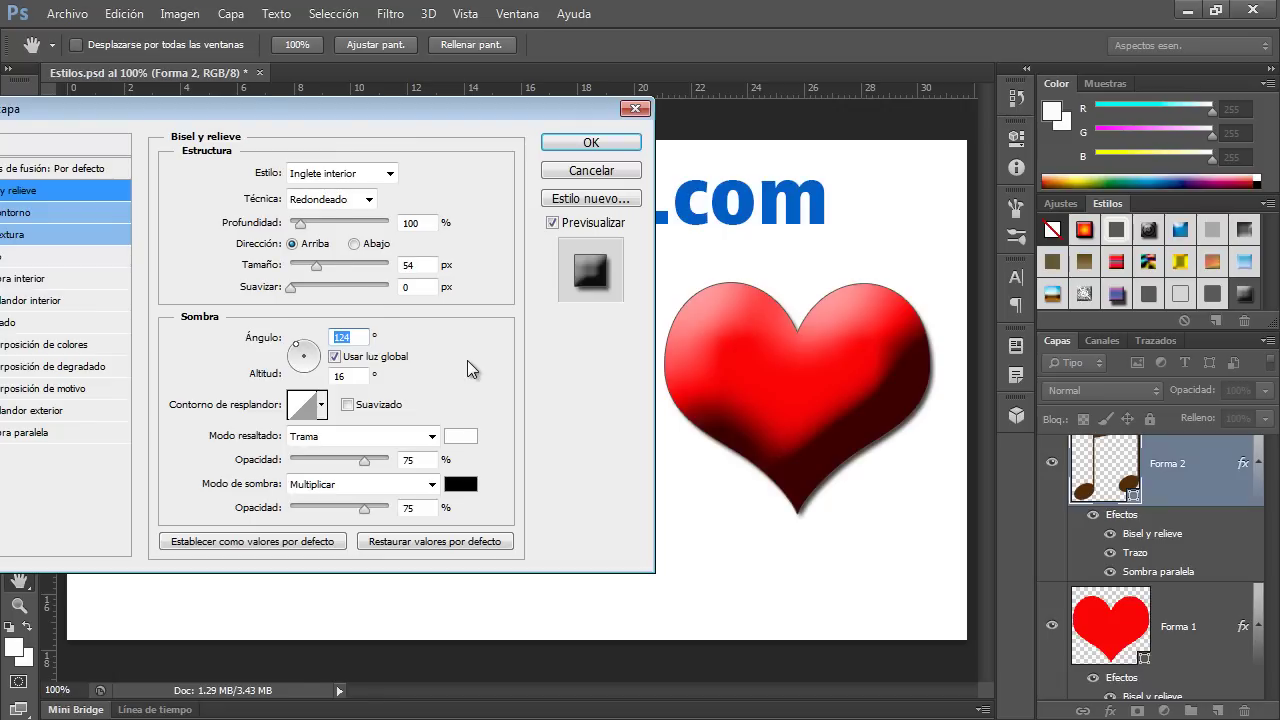
left_click_drag(222, 105, 325, 118)
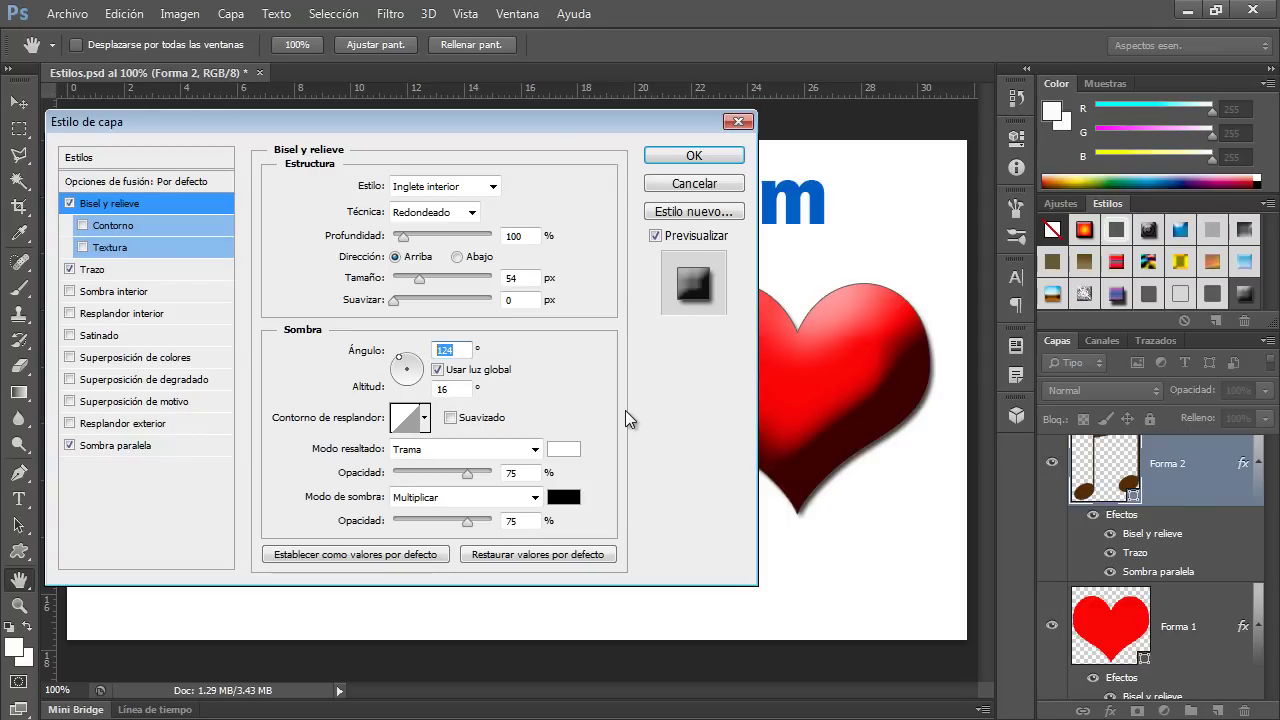
left_click(694, 183)
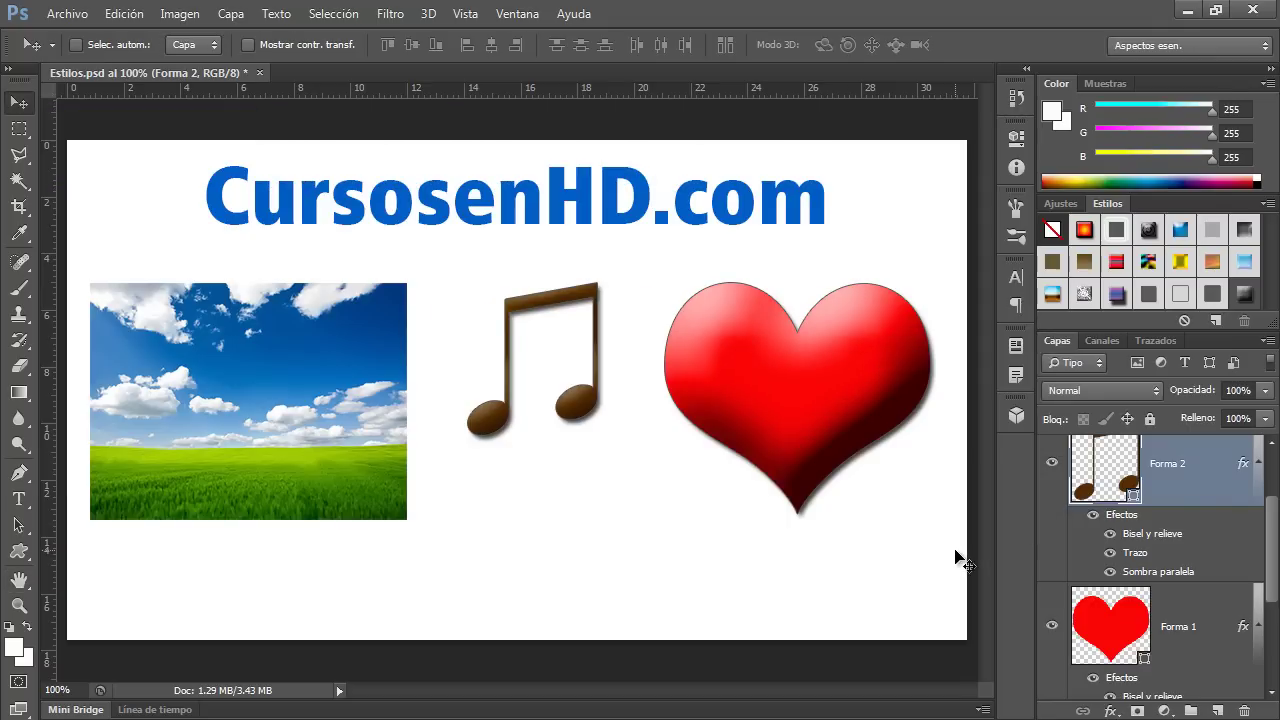
Step: Apply the striped purple gradient preset from the Styles panel to the Forma 2 music note
scroll(1150, 470, "up", 2)
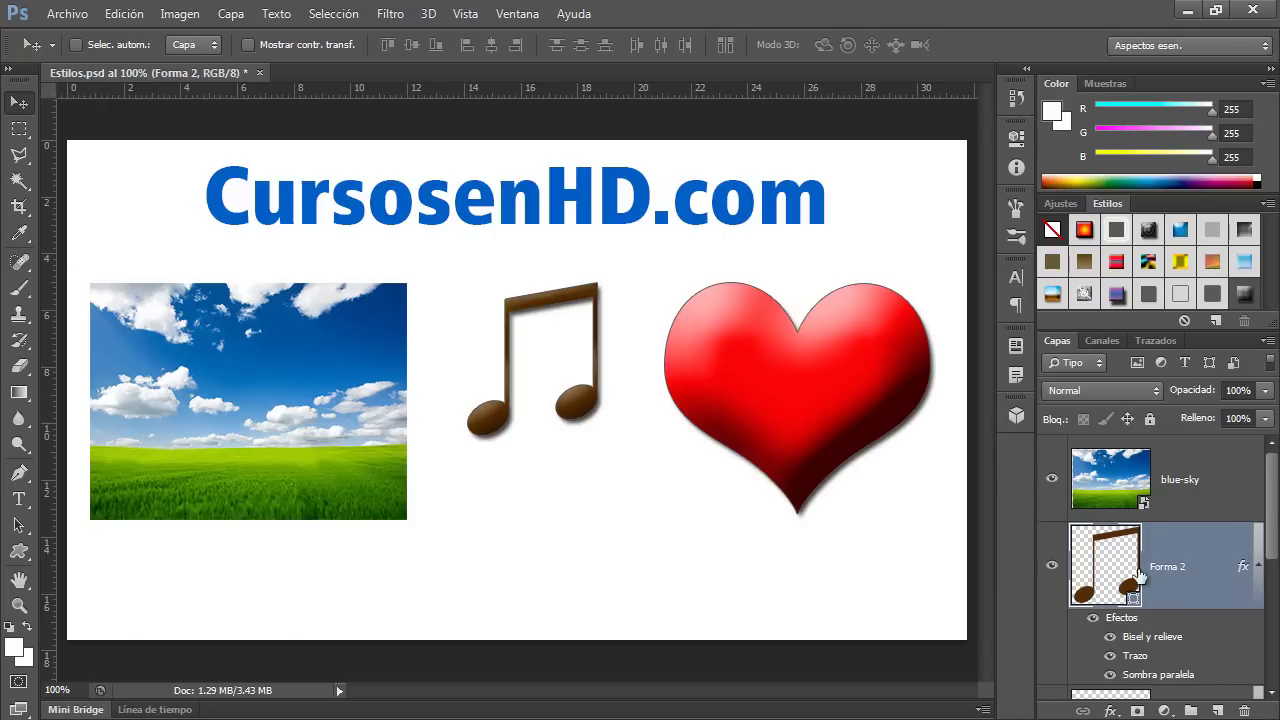
left_click(1180, 228)
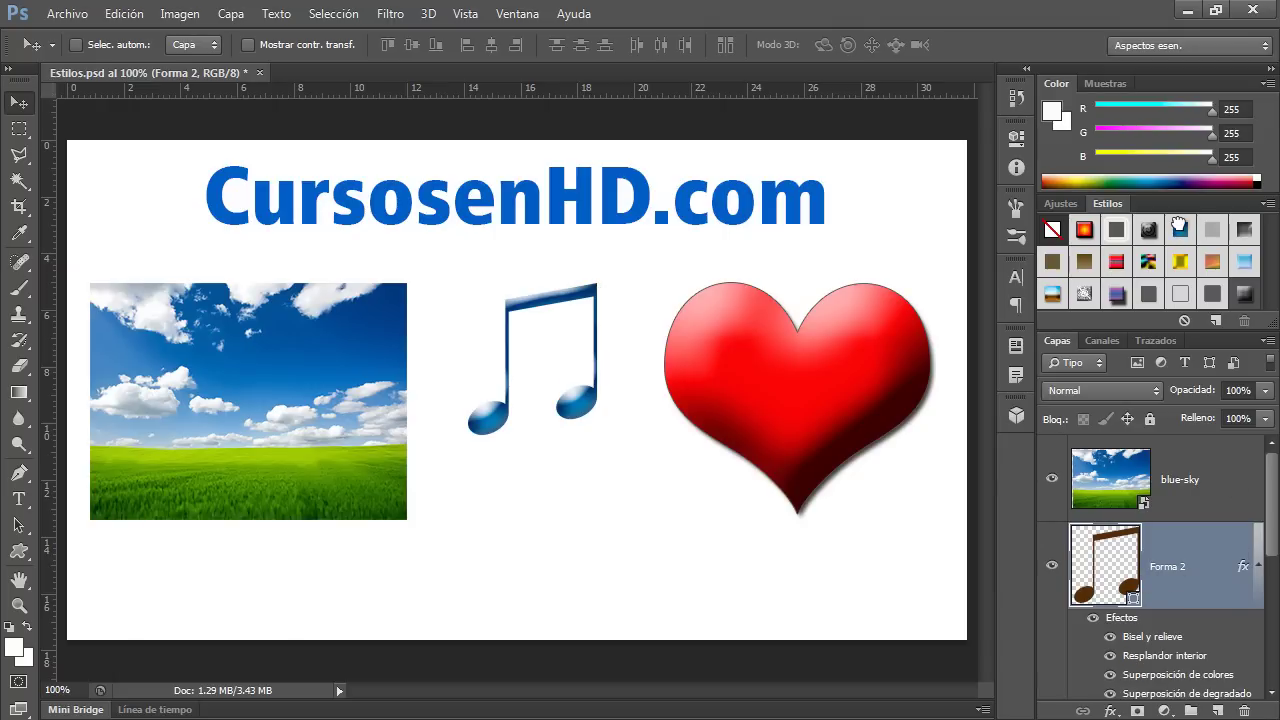
left_click(1115, 261)
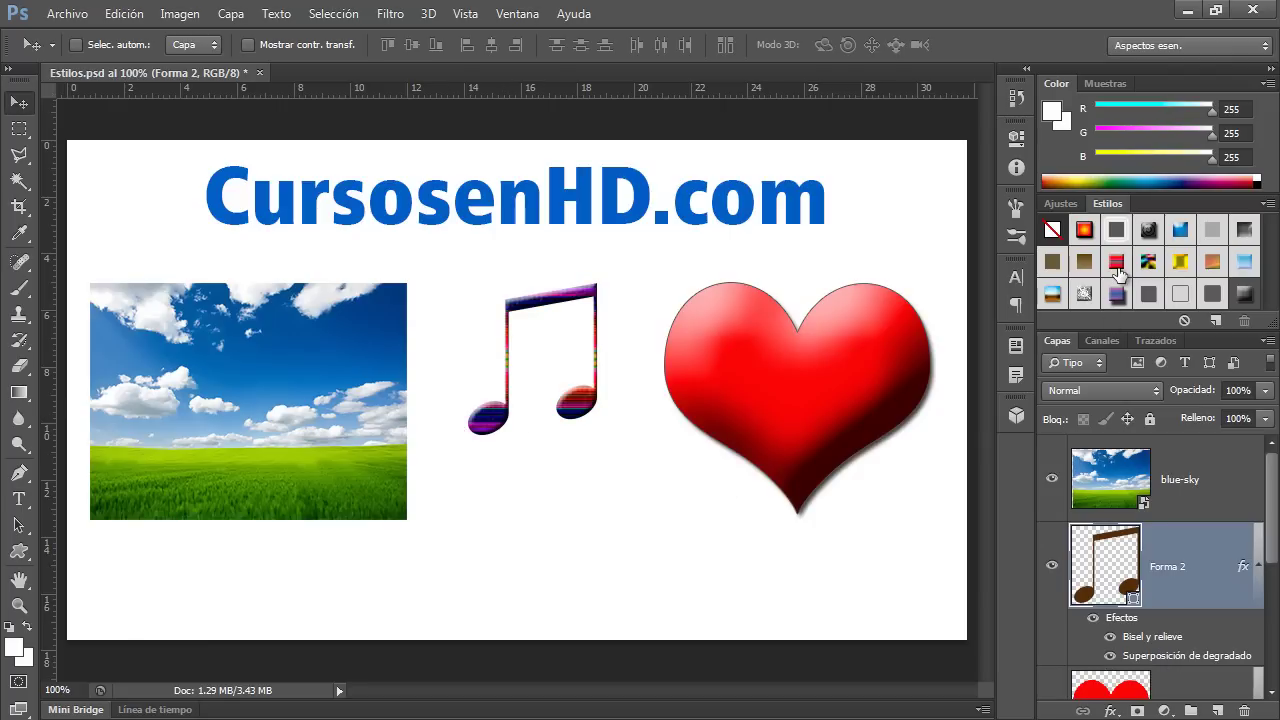
scroll(1186, 580, "down", 5)
left_click(1188, 588)
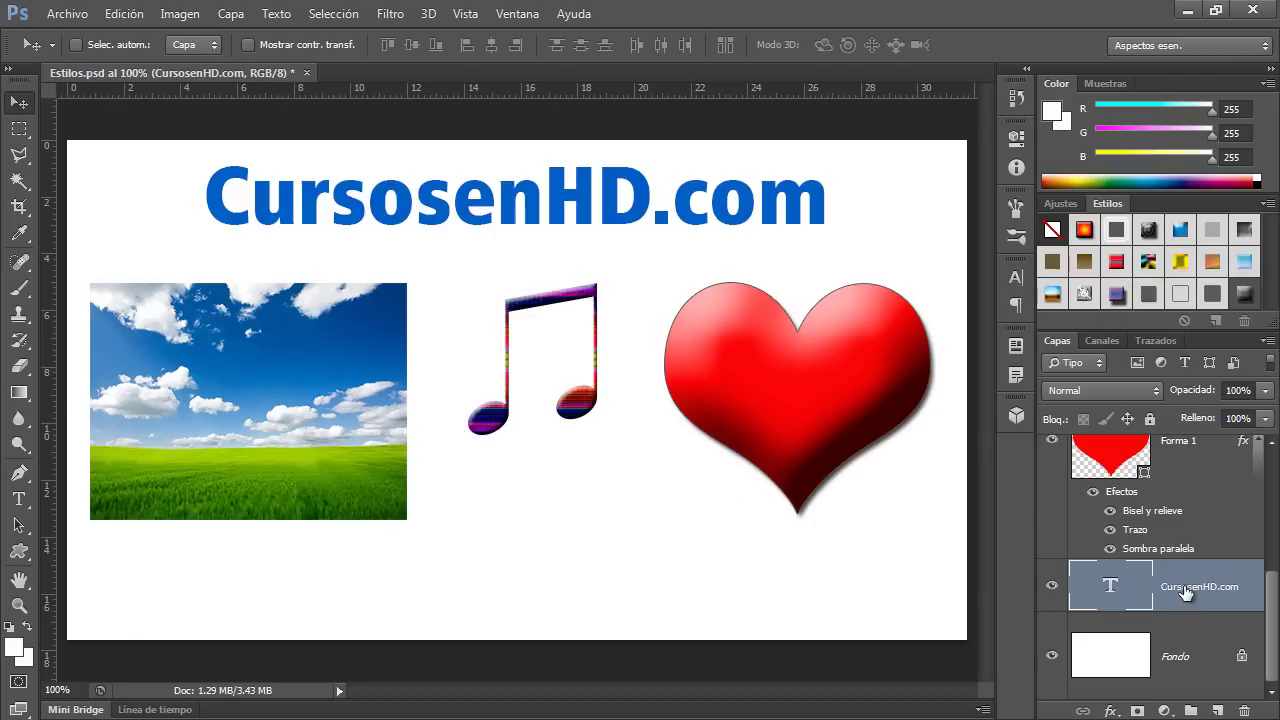
Step: Apply the sky-and-gold gradient preset style to the CursosenHD.com title
left_click(1181, 230)
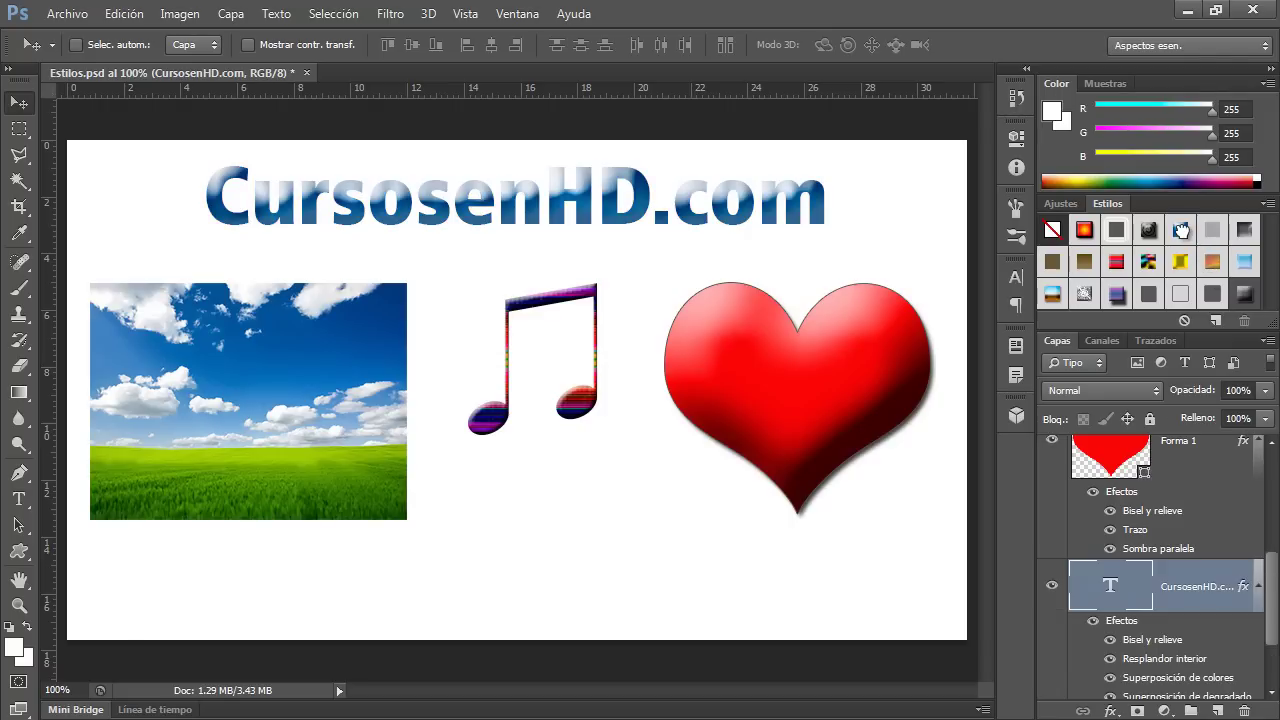
left_click(1053, 294)
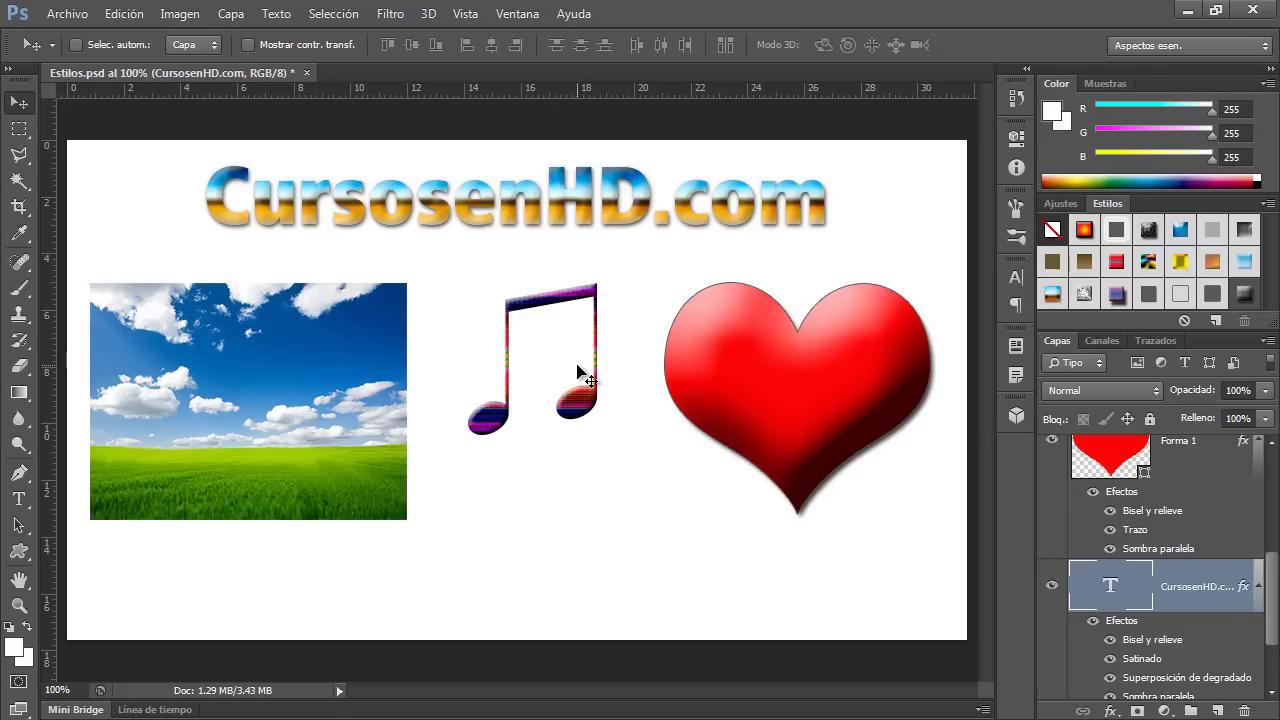
scroll(1180, 480, "up", 5)
left_click(1186, 486)
Step: Give blue-sky a bevel, stroke and shadow preset, and the title a glossy blue preset
left_click(1241, 295)
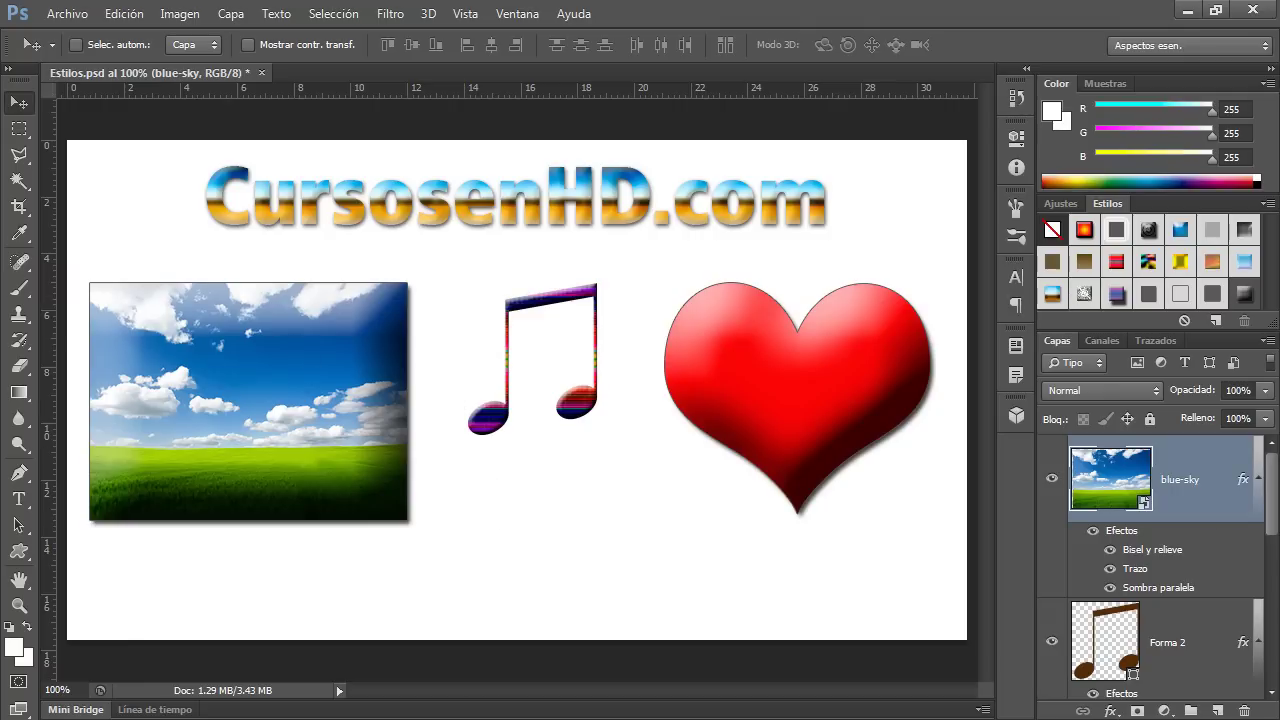
left_click(1274, 642)
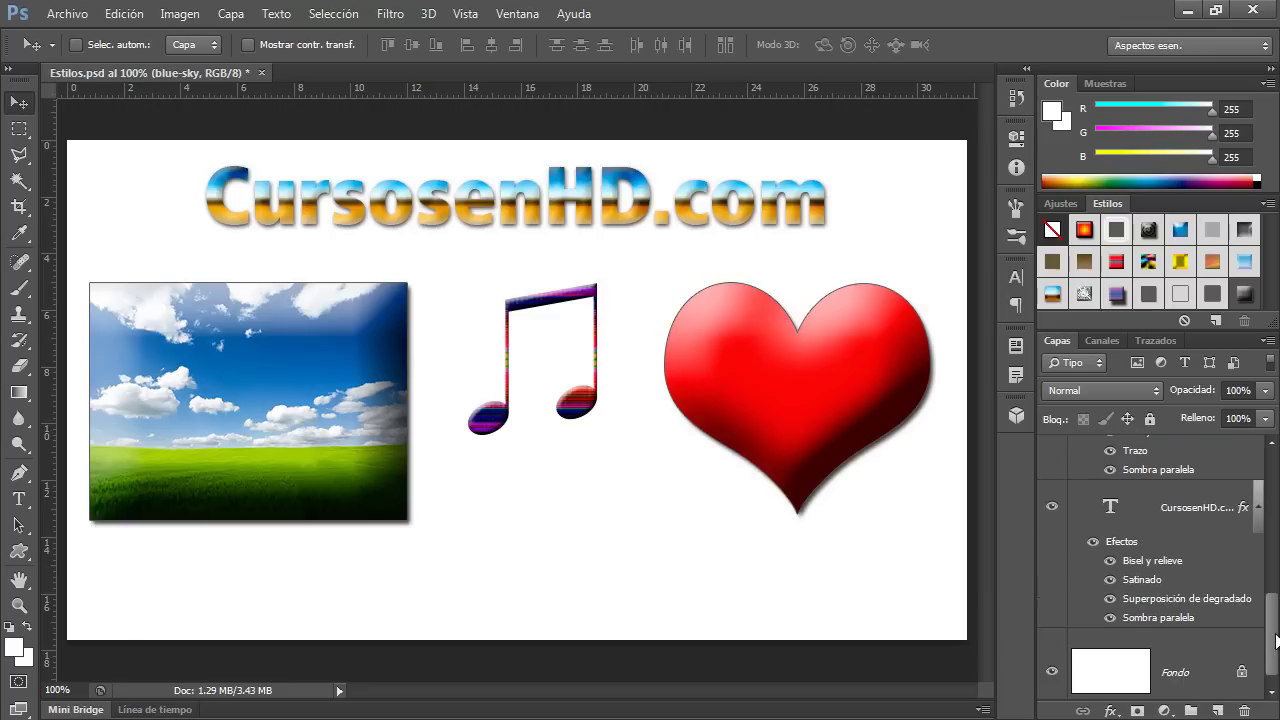
left_click(1173, 502)
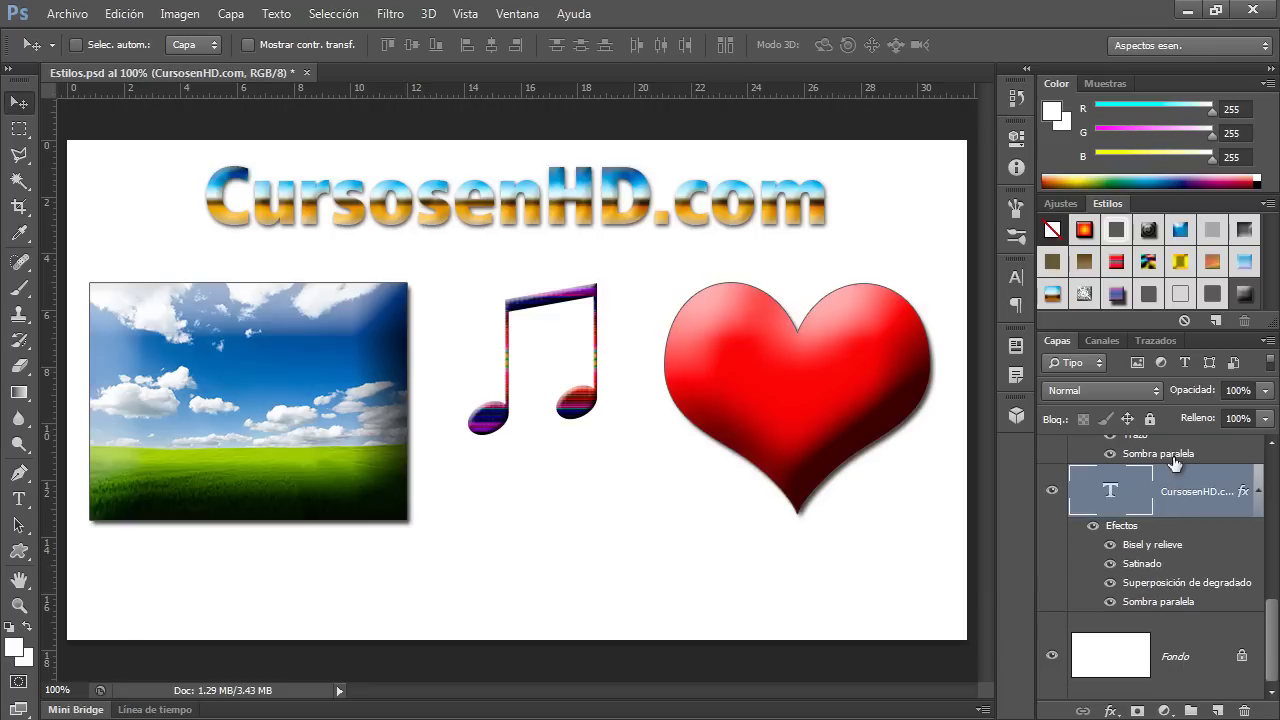
left_click(1244, 295)
scroll(1272, 636, "up", 3)
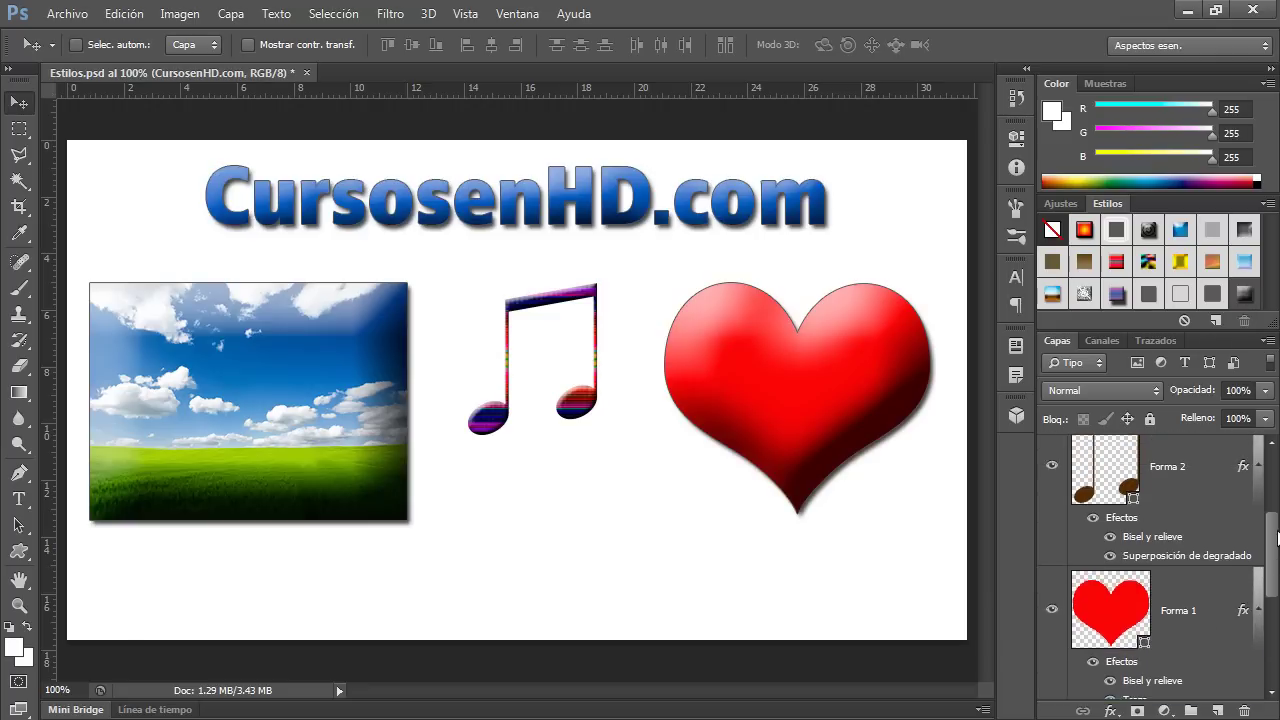
left_click(1166, 550)
Step: Apply the brown bevel, stroke and drop shadow preset to Forma 2, then select Forma 1
left_click(1244, 294)
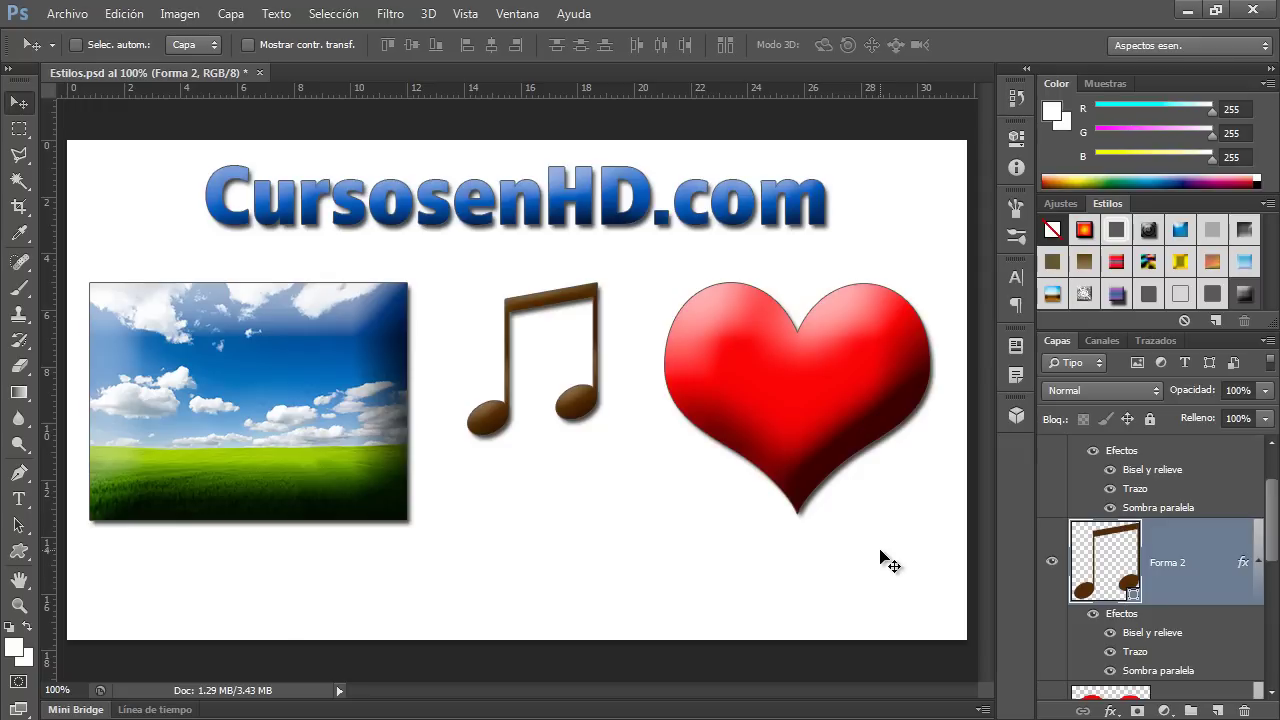
key("alt+bracketleft")
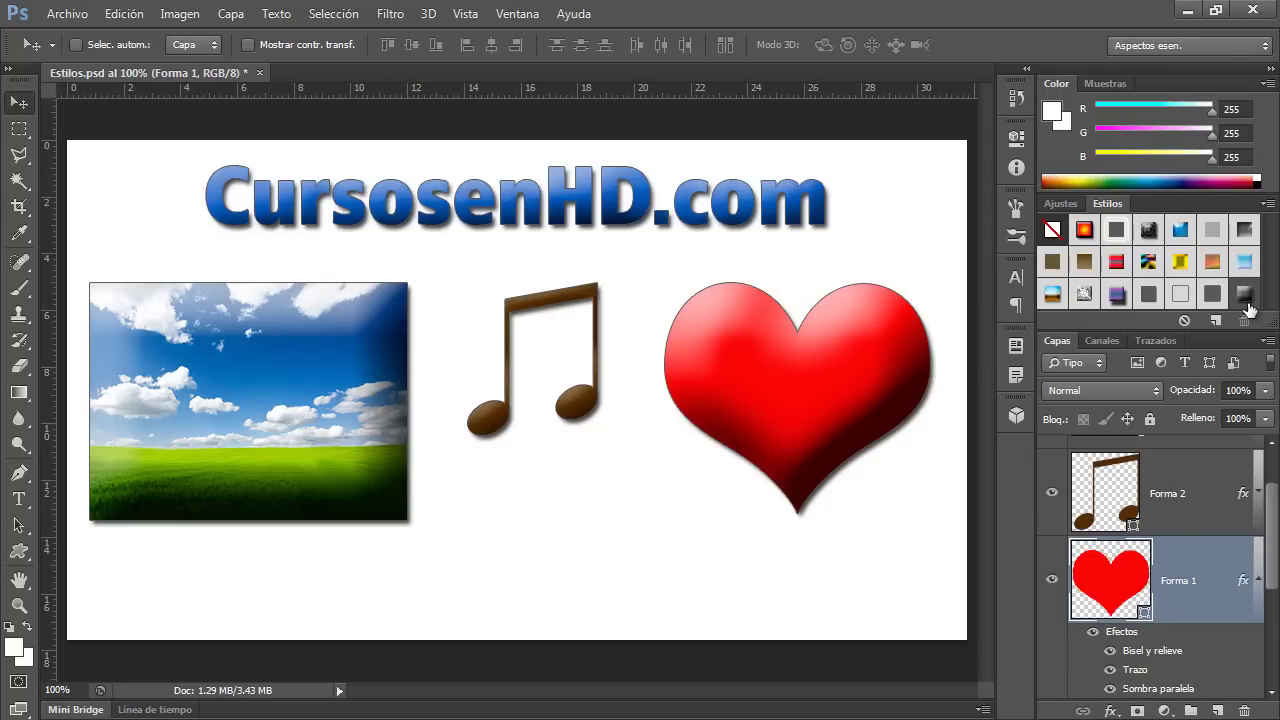